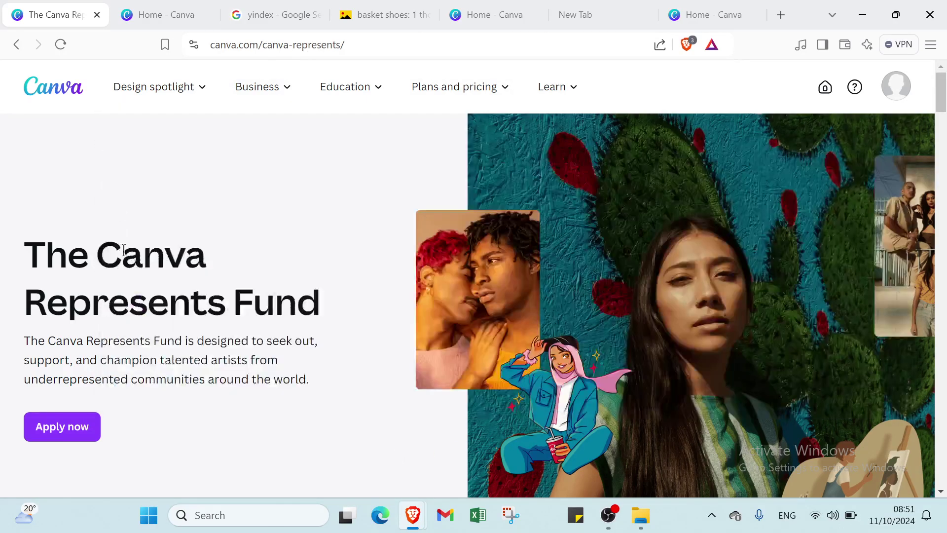
scroll(664, 253, "down", 4)
scroll(691, 224, "up", 4)
left_click(897, 99)
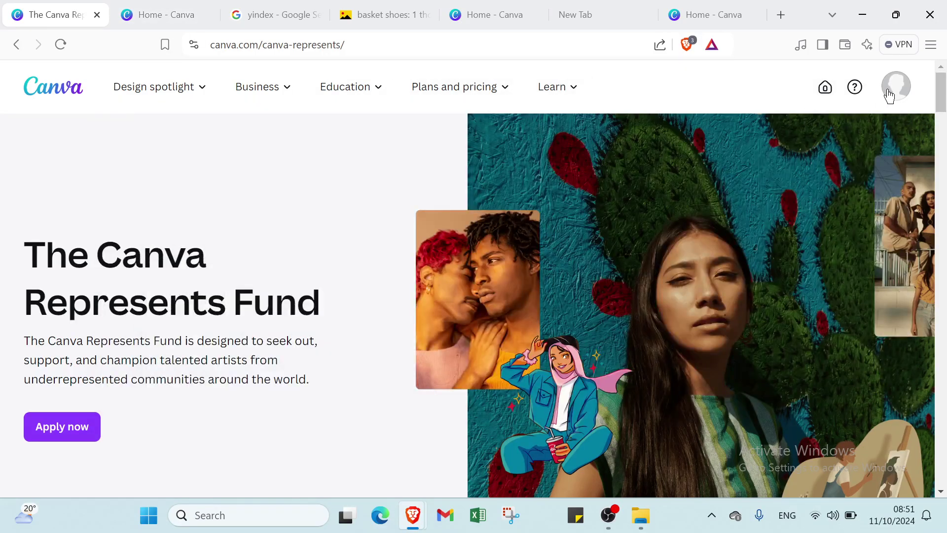
left_click(889, 97)
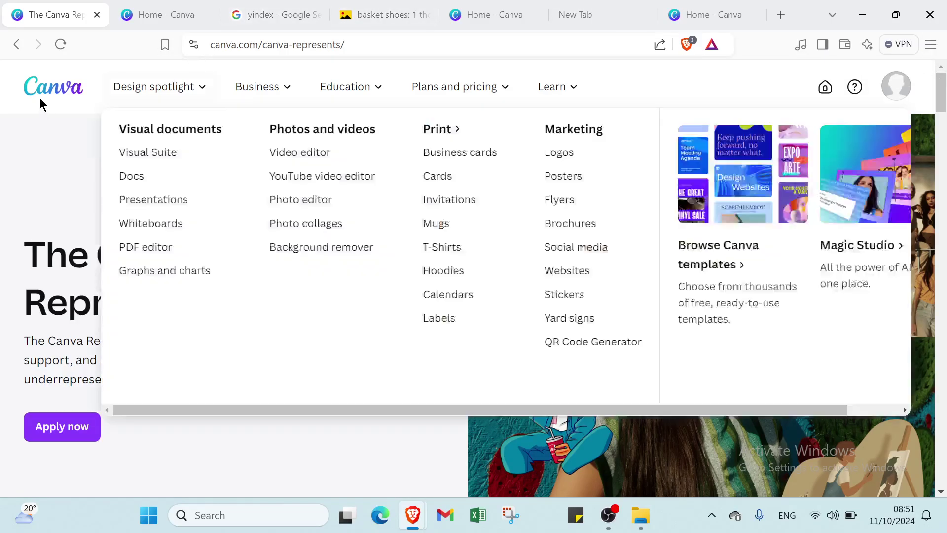
Switch to the already open Canva home page and look through the recent designs
left_click(157, 16)
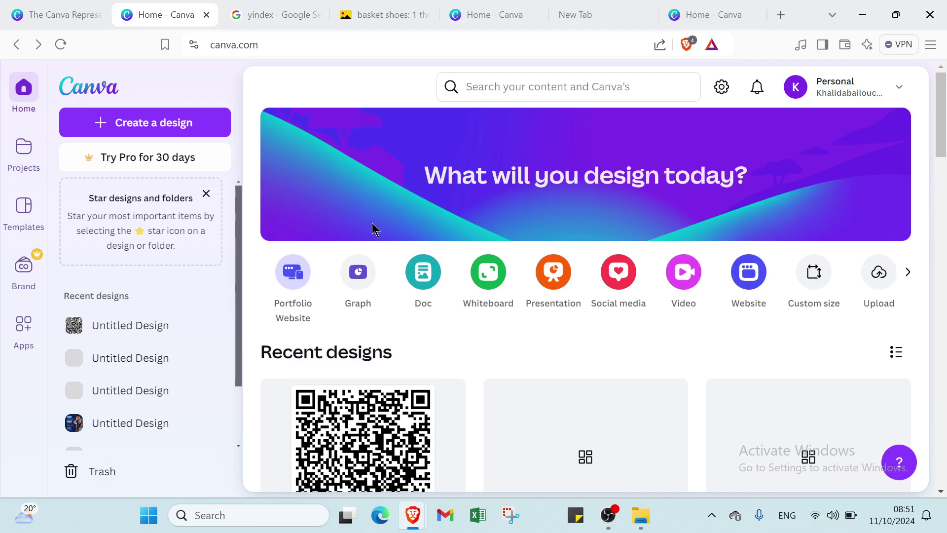
scroll(373, 229, "down", 3)
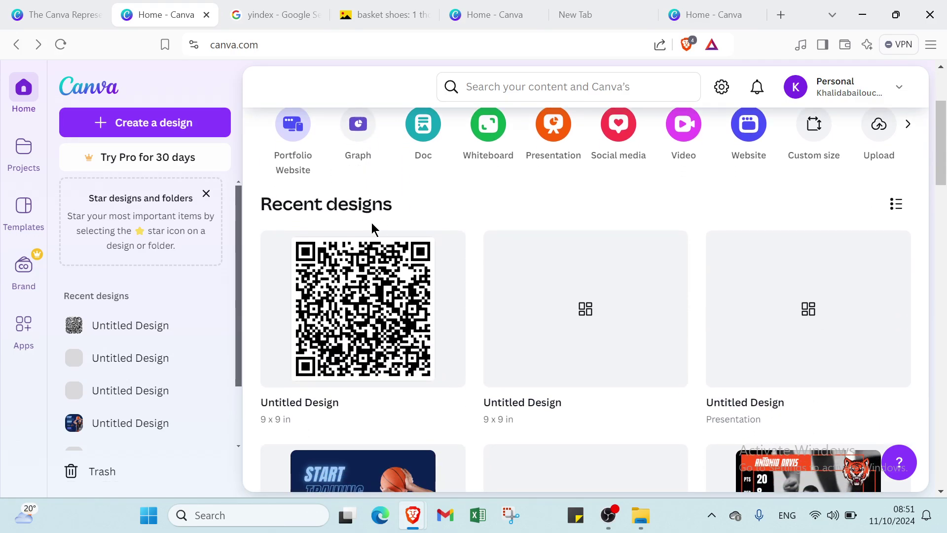
scroll(371, 223, "down", 3)
scroll(373, 228, "down", 4)
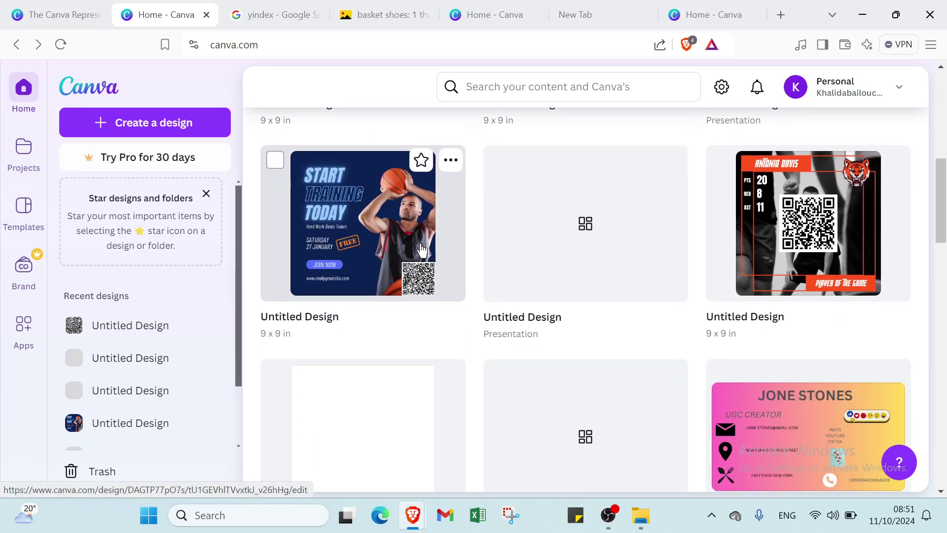
scroll(421, 251, "down", 2)
scroll(422, 251, "down", 1)
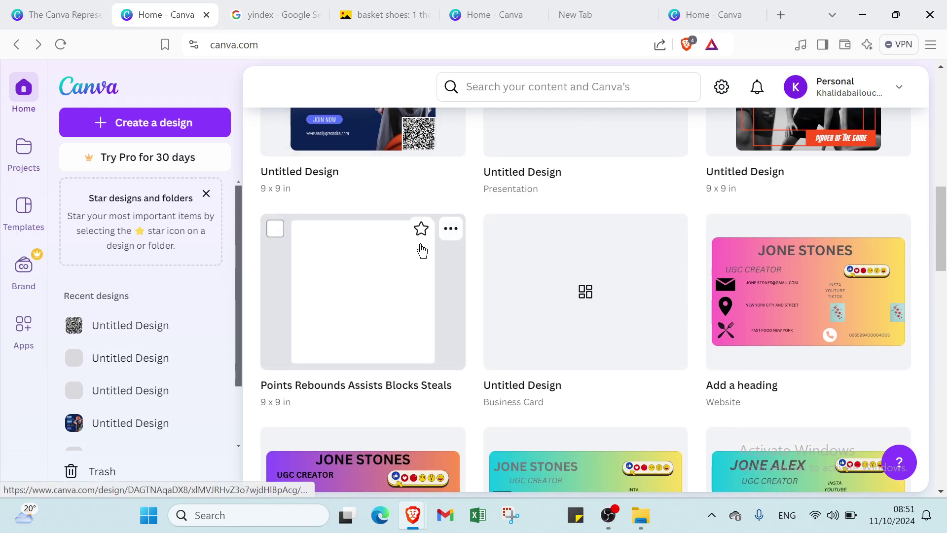
scroll(422, 250, "up", 1)
scroll(422, 251, "down", 2)
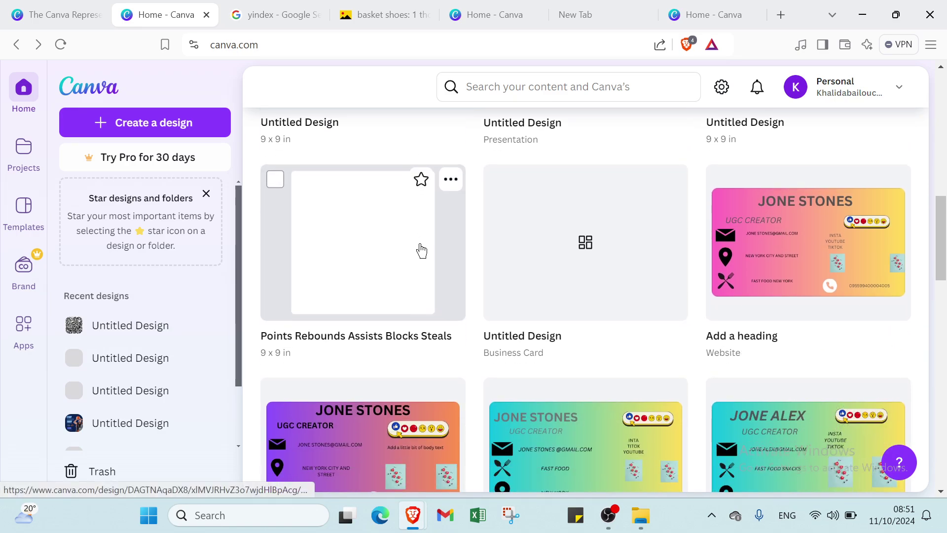
scroll(422, 251, "down", 1)
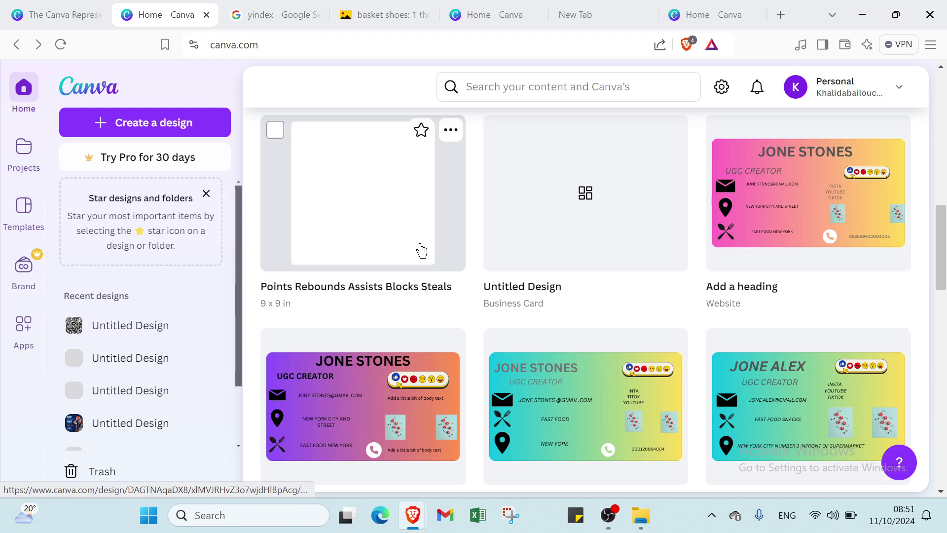
scroll(422, 251, "down", 1)
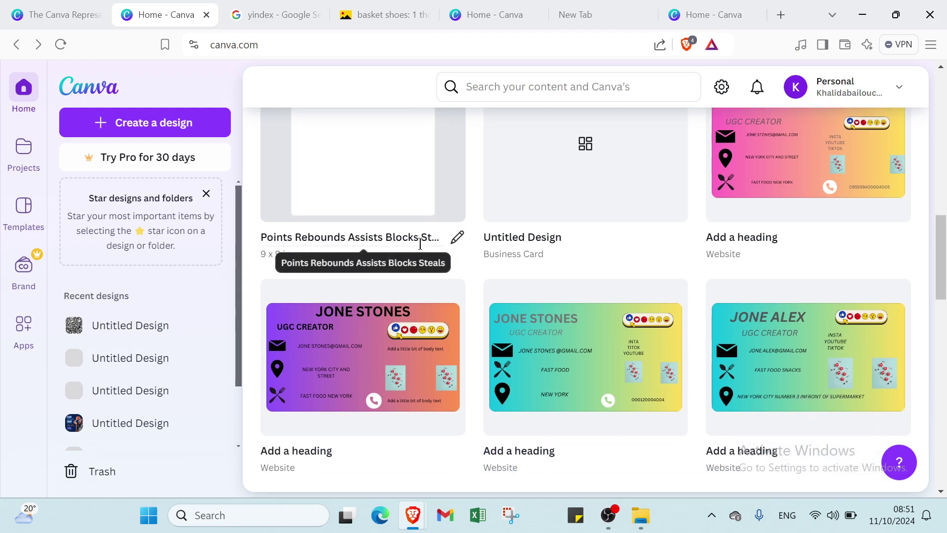
scroll(420, 244, "down", 1)
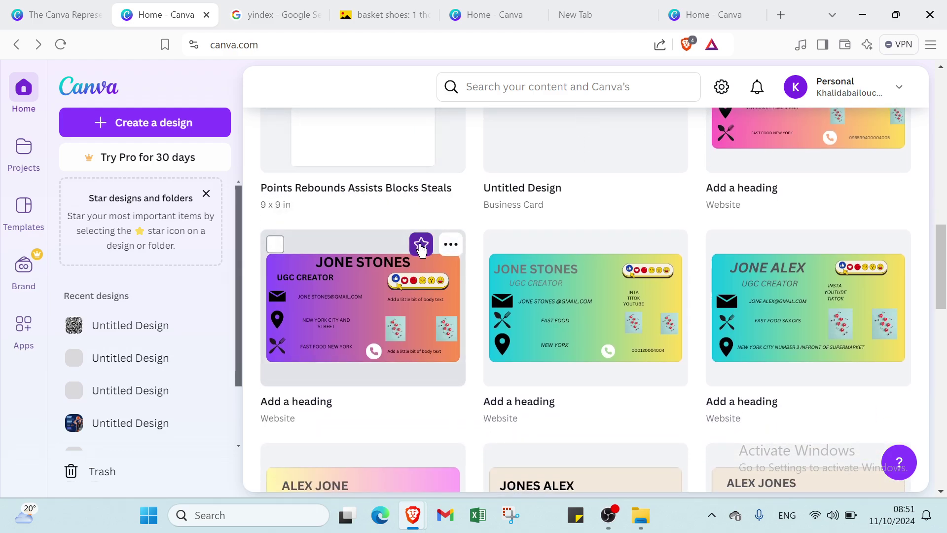
scroll(420, 248, "down", 1)
scroll(422, 252, "up", 6)
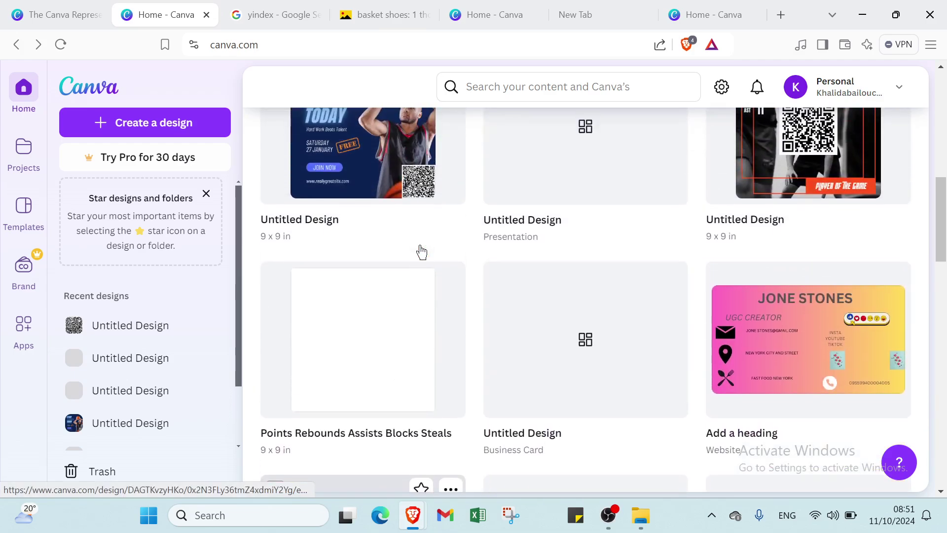
scroll(420, 249, "up", 10)
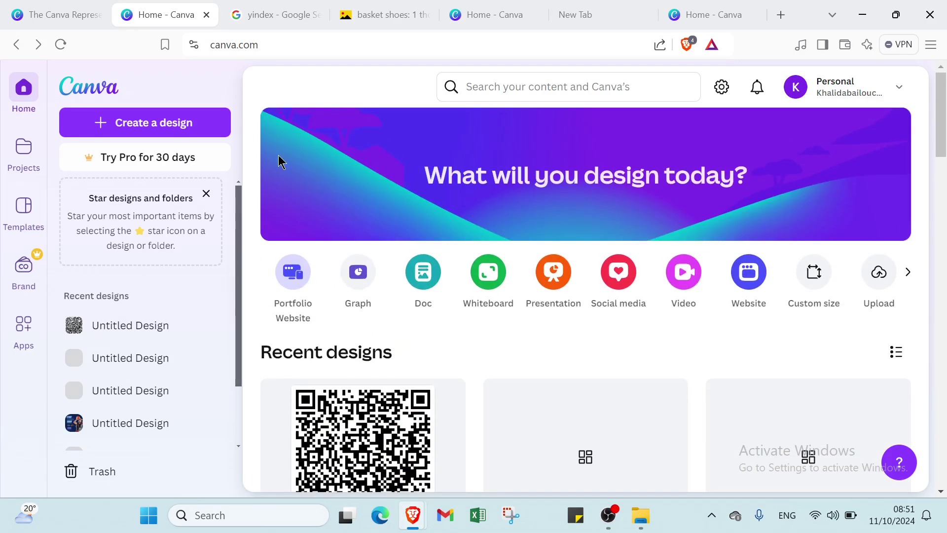
Create a new blank custom-size design, 9 in wide by 9 in high
left_click(154, 124)
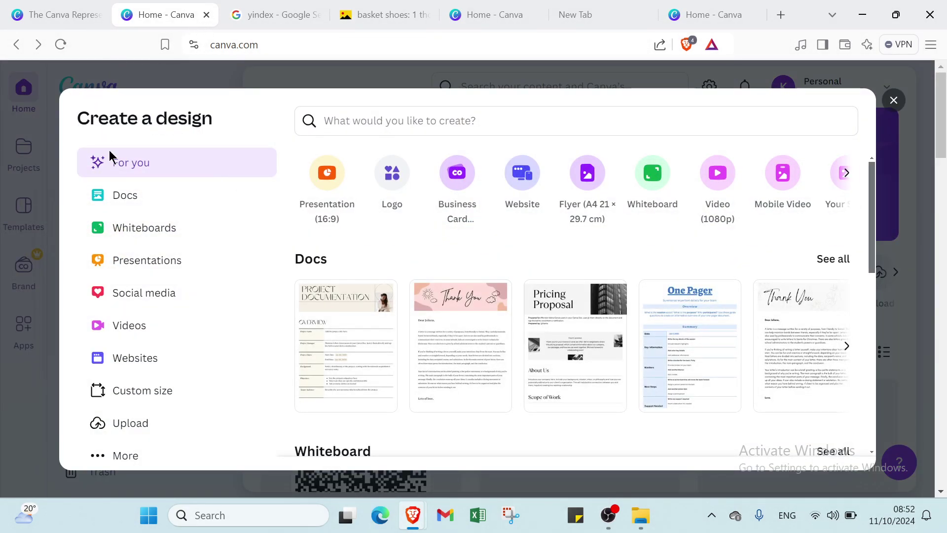
scroll(380, 248, "down", 1)
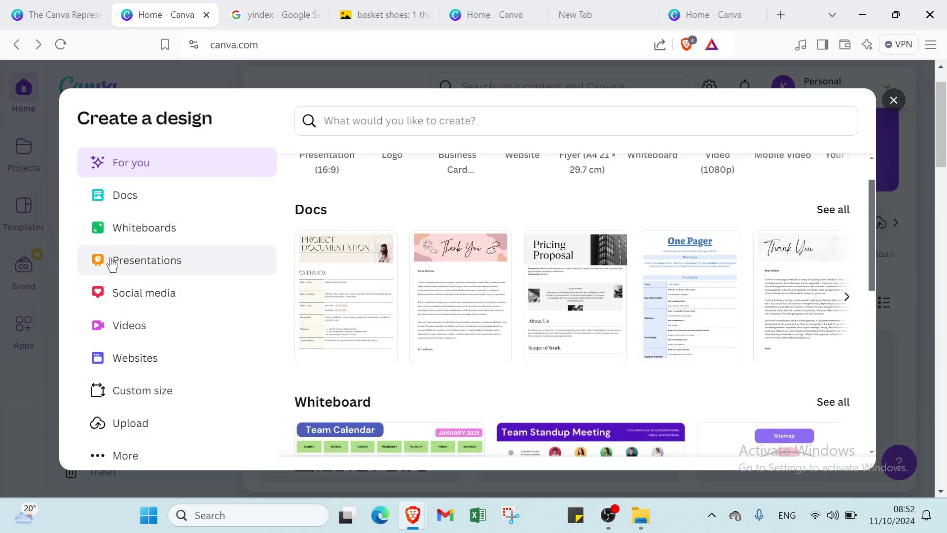
left_click(156, 399)
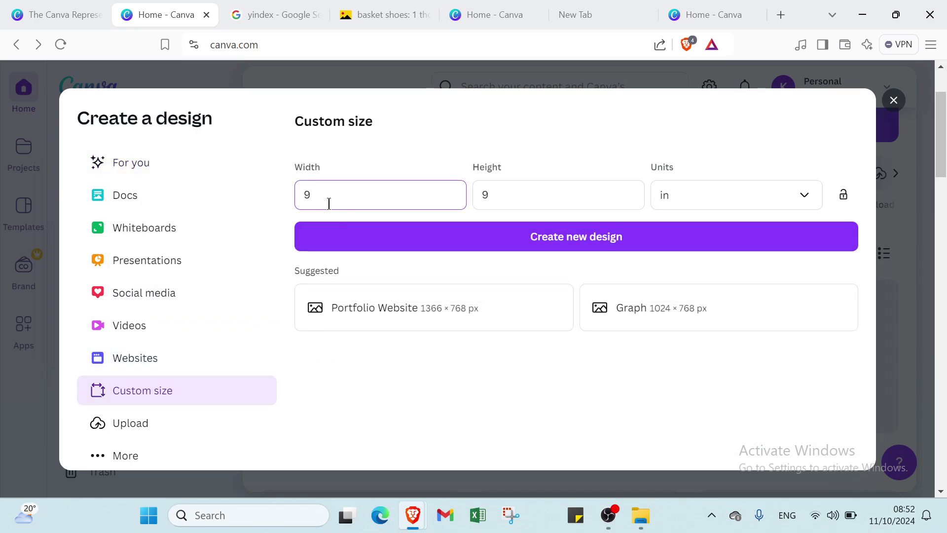
left_click_drag(328, 203, 282, 197)
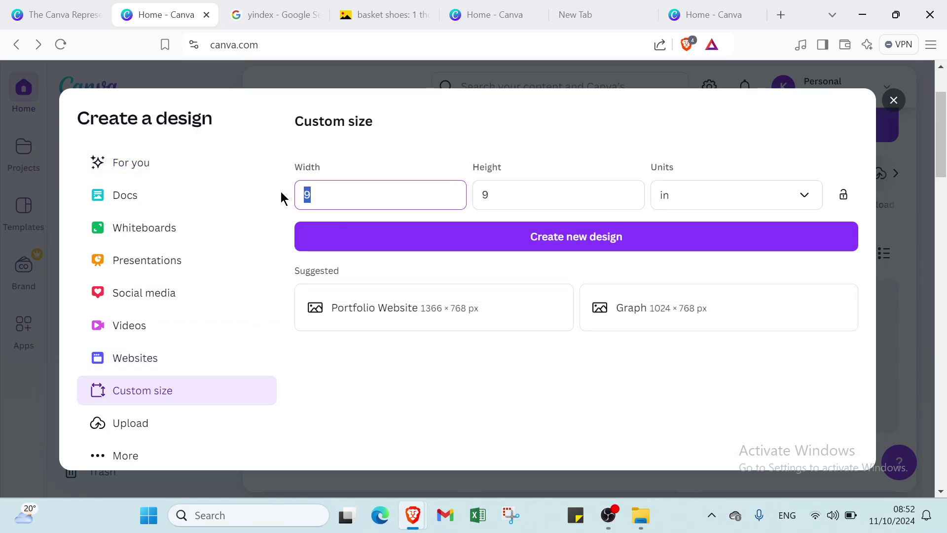
left_click(327, 158)
left_click(475, 243)
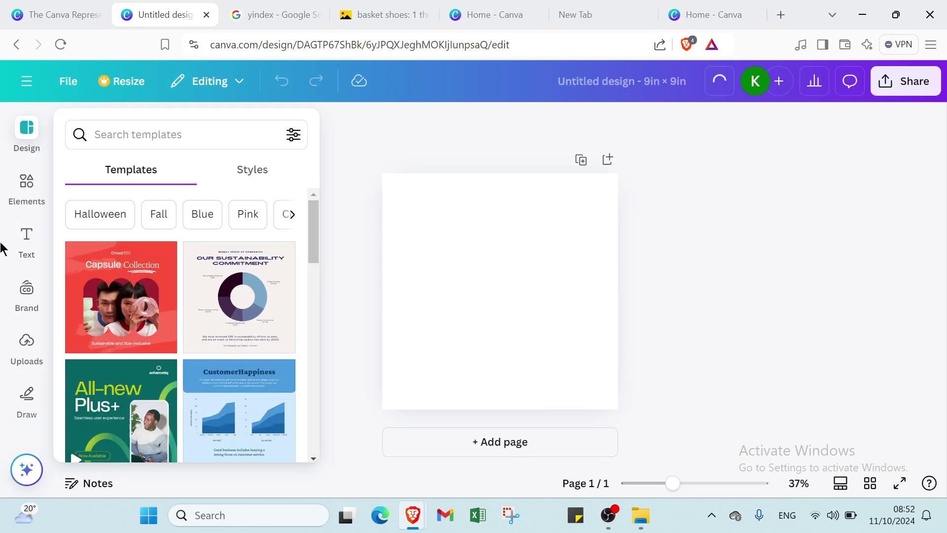
Search the templates for "player of the game basketball" and apply the White Sporty Basketball Player of The Game Instagram Post to the page
scroll(15, 331, "down", 3)
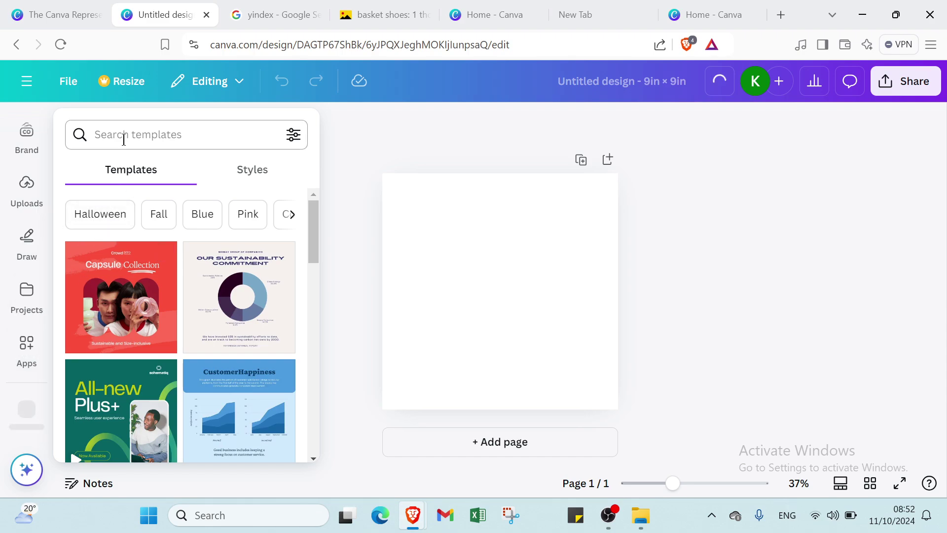
left_click(123, 134)
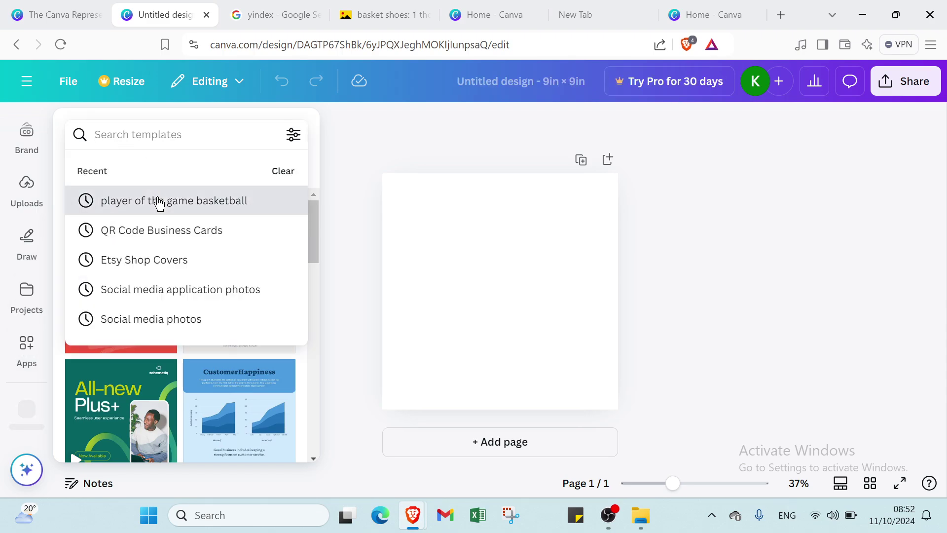
left_click(158, 201)
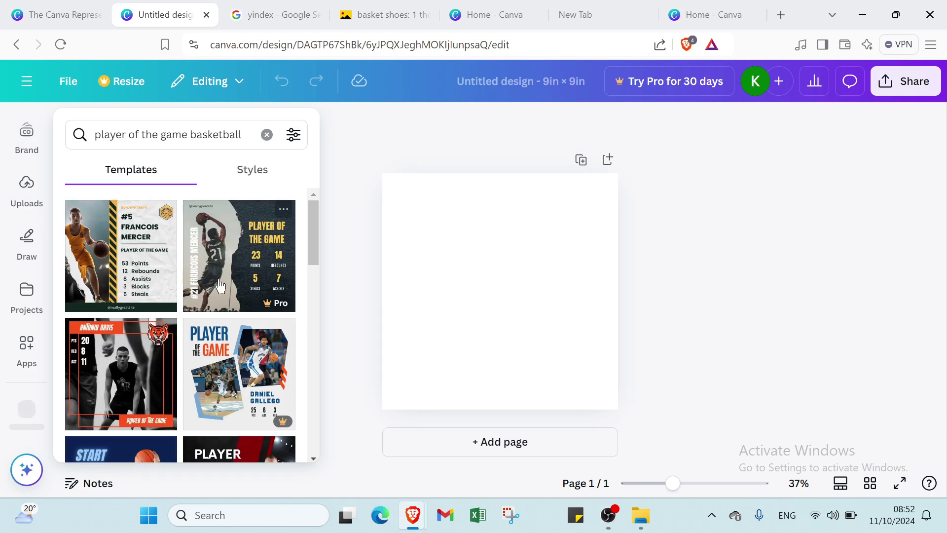
scroll(177, 315, "down", 1)
scroll(162, 317, "up", 1)
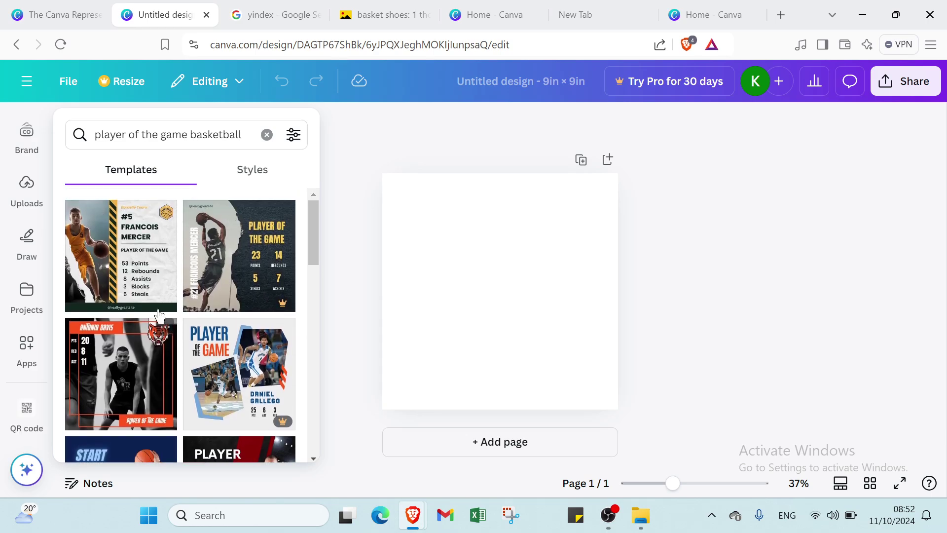
left_click(114, 264)
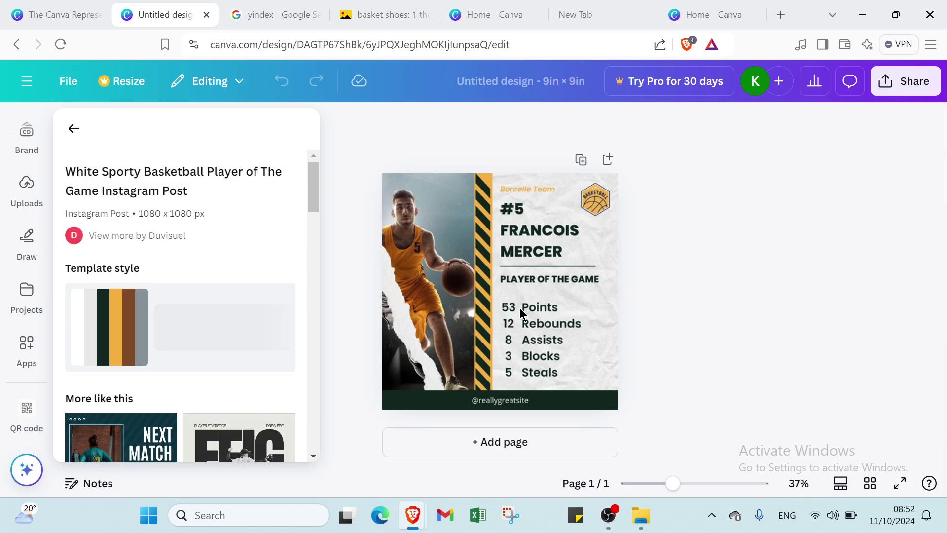
key("Escape")
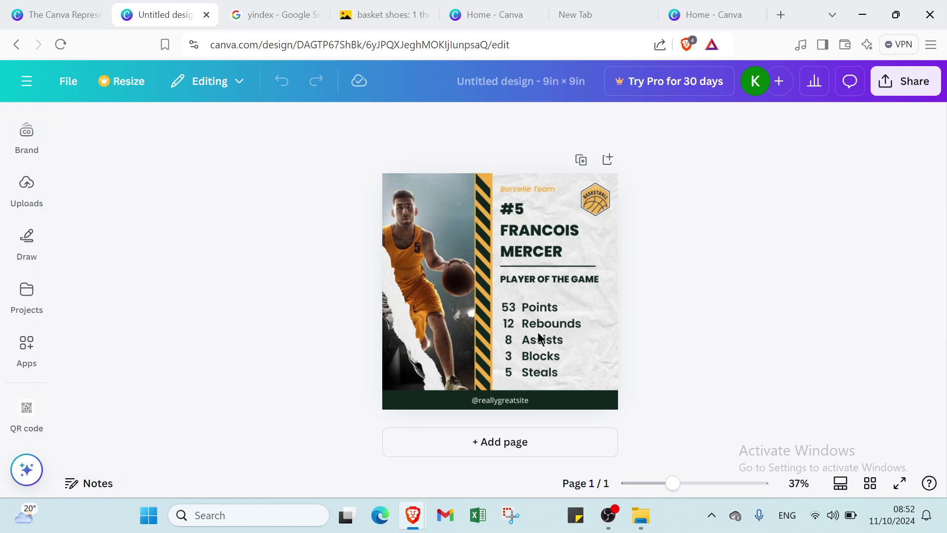
Delete the statistics labels (Points to Steals) and the column of numbers beside them from the design
left_click(522, 295)
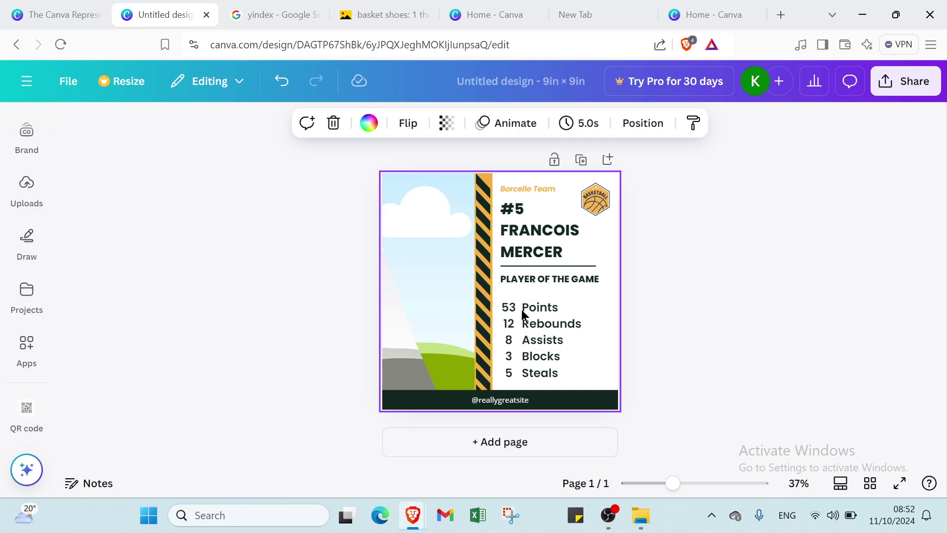
left_click(527, 320)
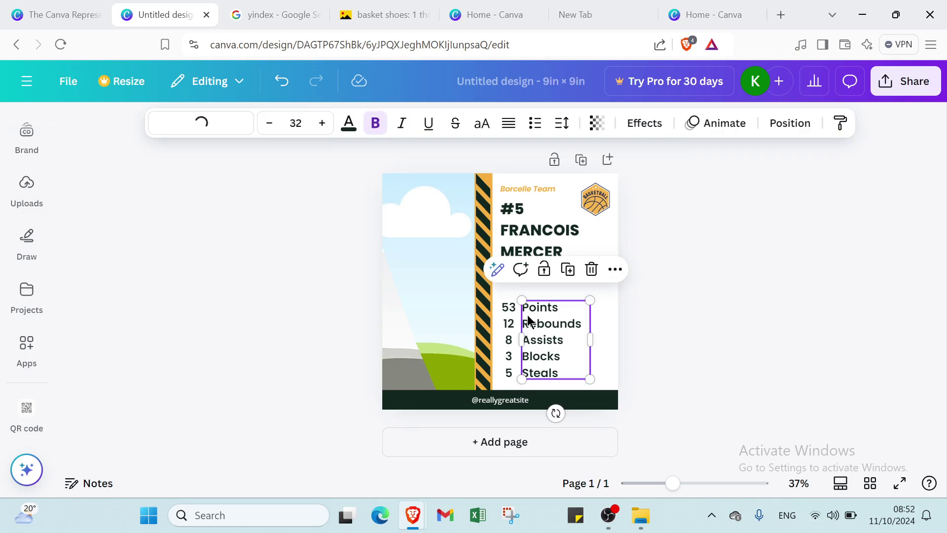
key("Delete")
left_click(508, 316)
key("Delete")
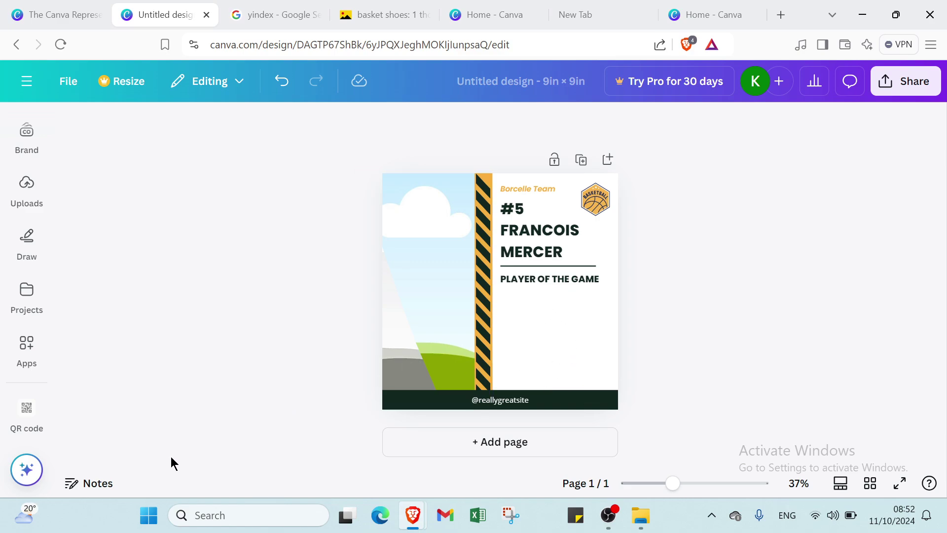
Search the Canva apps for "QR code" and open the QR code app
left_click(14, 365)
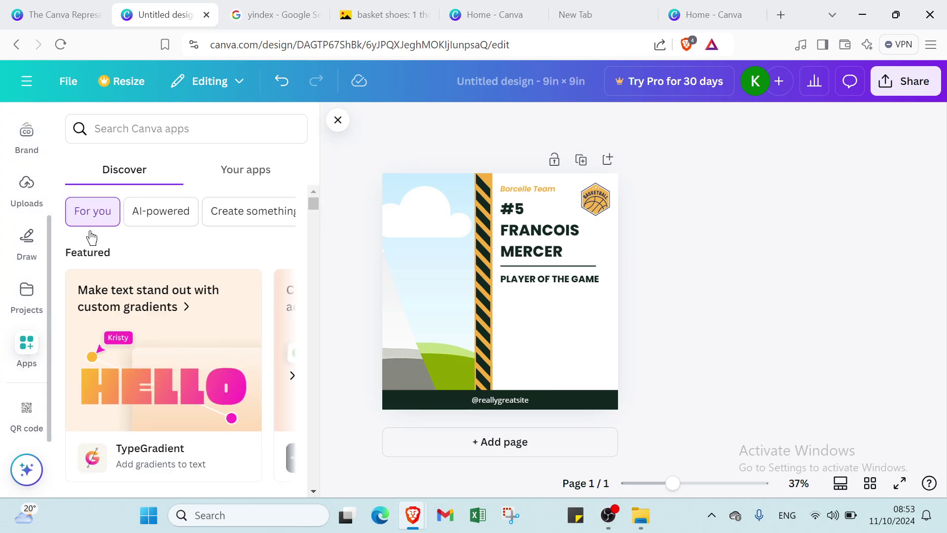
left_click(134, 140)
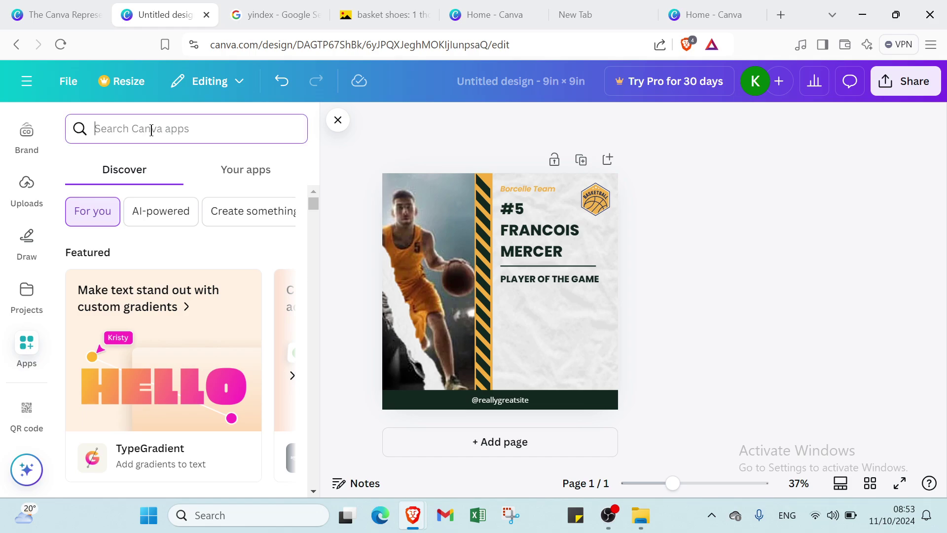
type("QR")
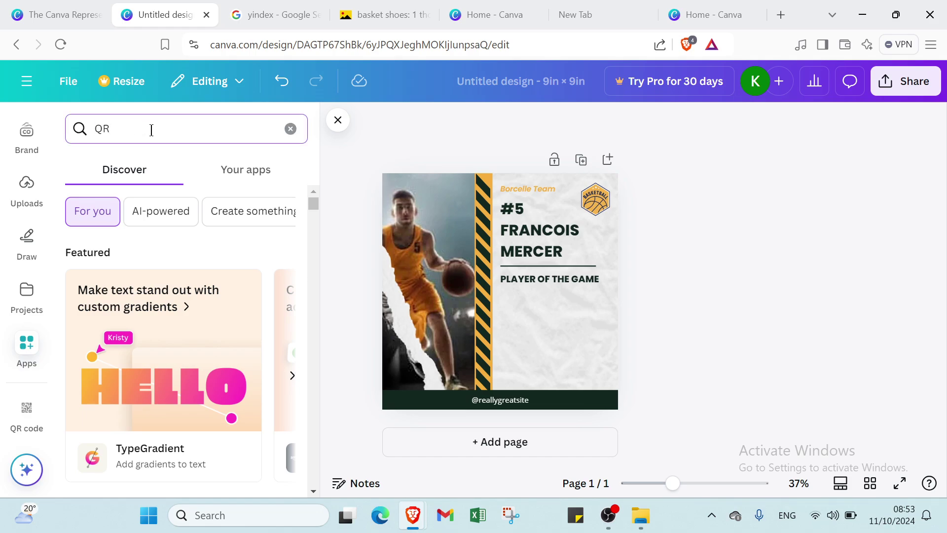
type(" code")
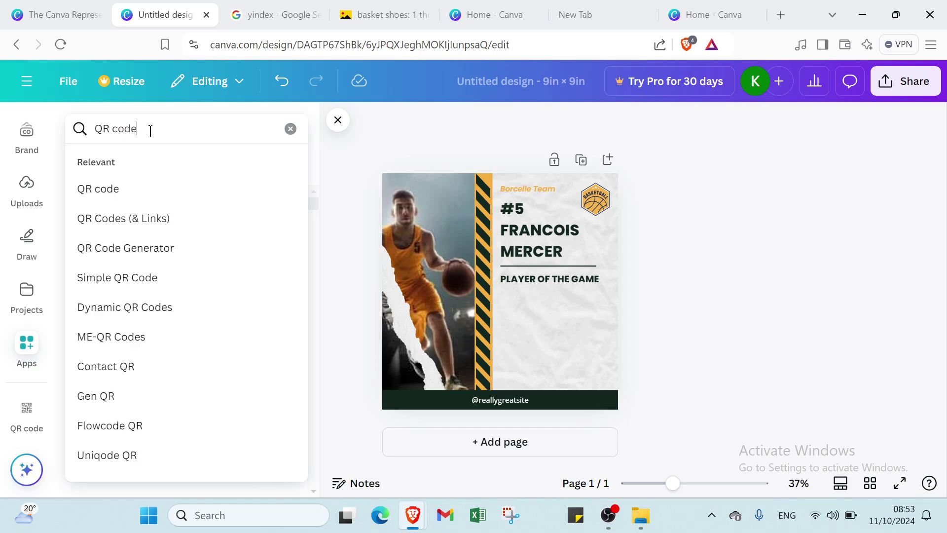
left_click(126, 198)
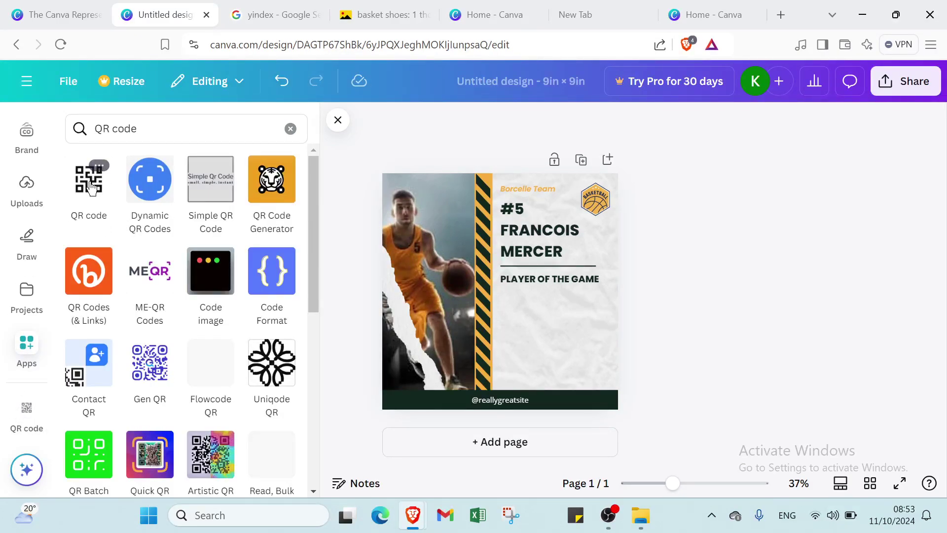
left_click(89, 186)
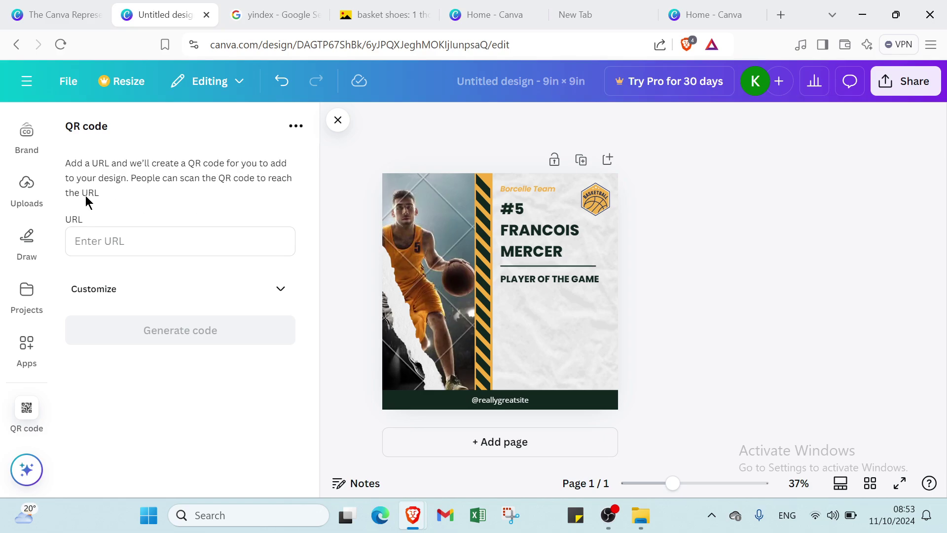
Copy the share link of the first basket shoes image, the white Equality sneakers, from the Yandex image results
left_click(253, 14)
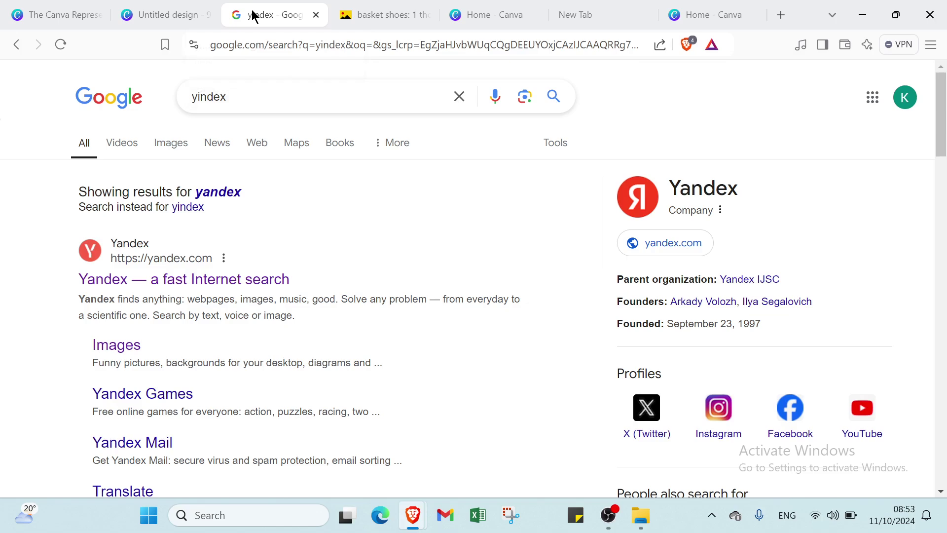
left_click(365, 15)
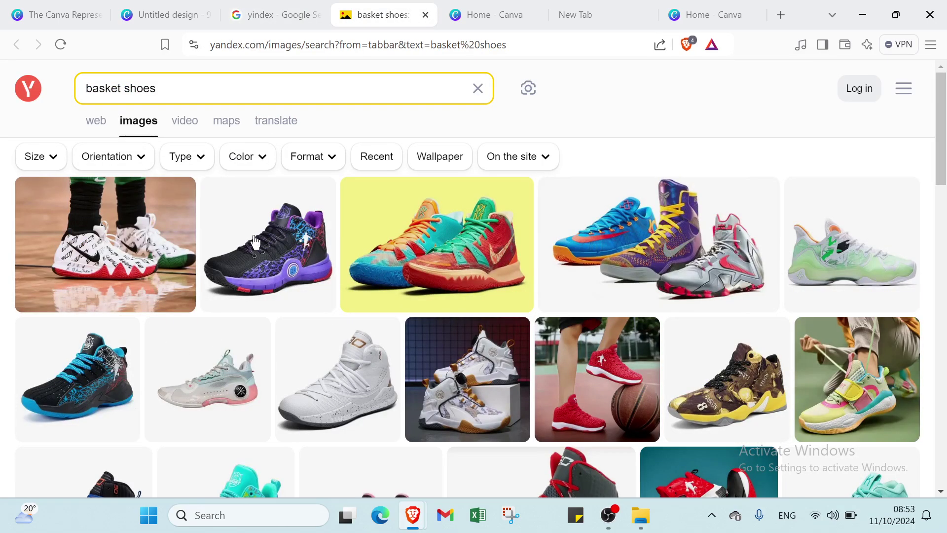
mouse_move(154, 252)
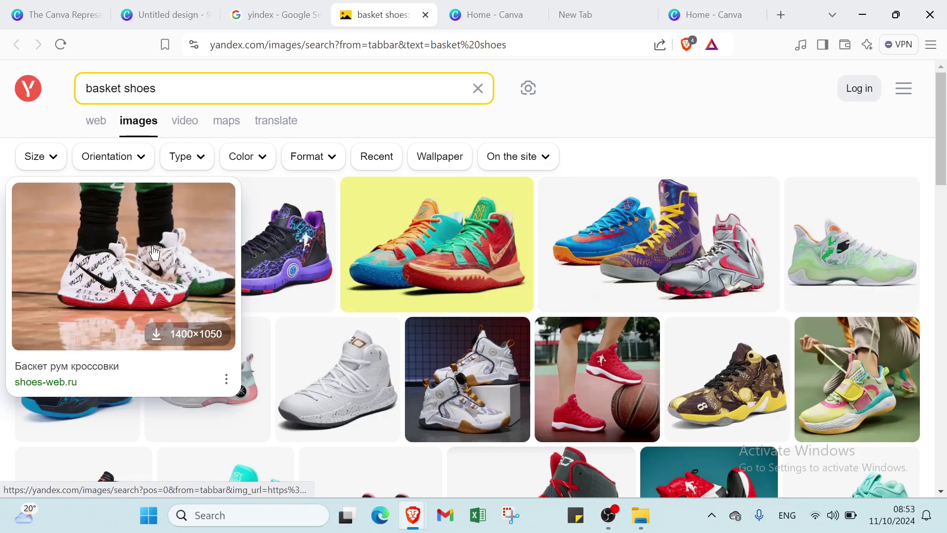
left_click(154, 252)
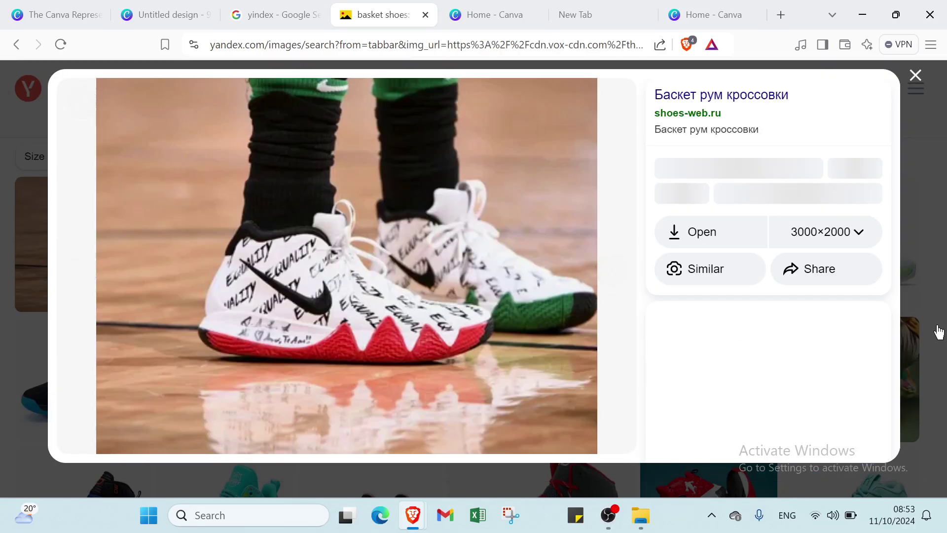
left_click(837, 278)
left_click(789, 307)
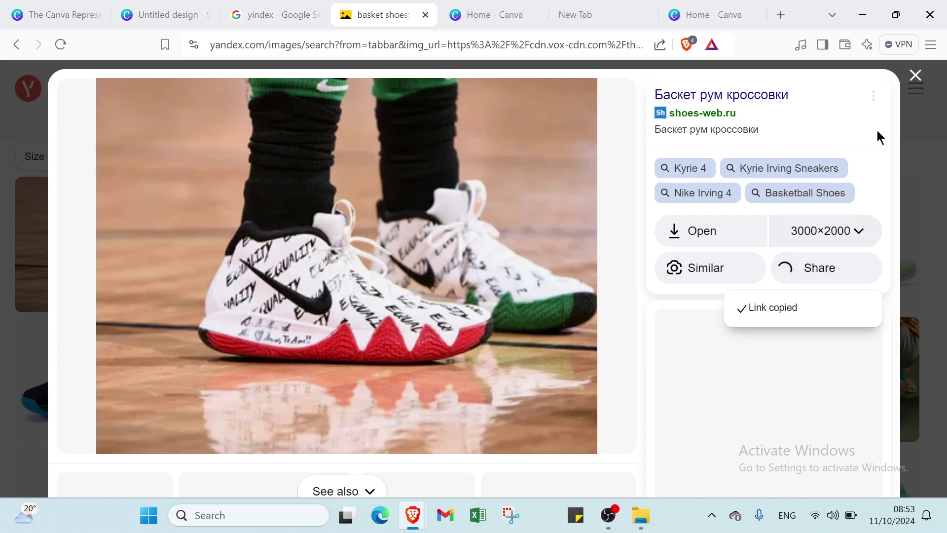
left_click(915, 75)
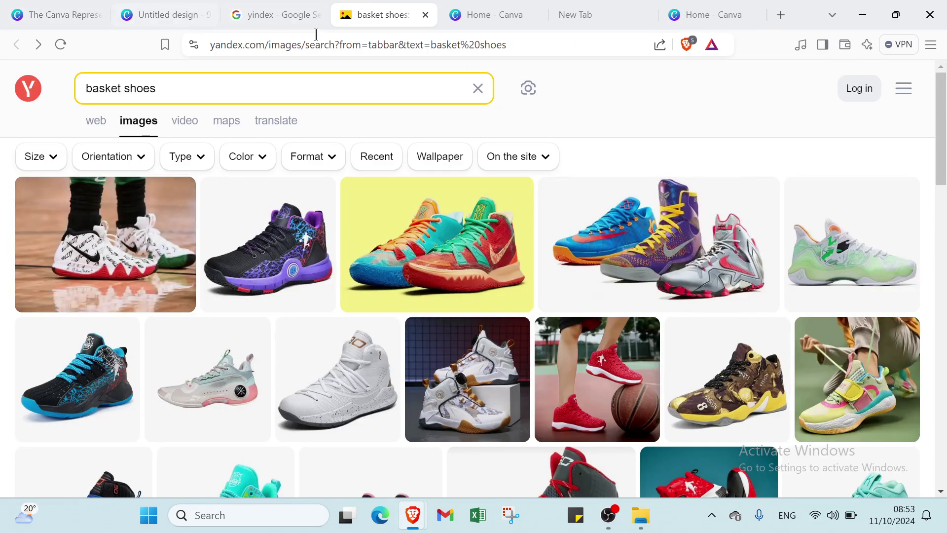
Return to the 9in × 9in design and generate a QR code from the copied image link
left_click(494, 20)
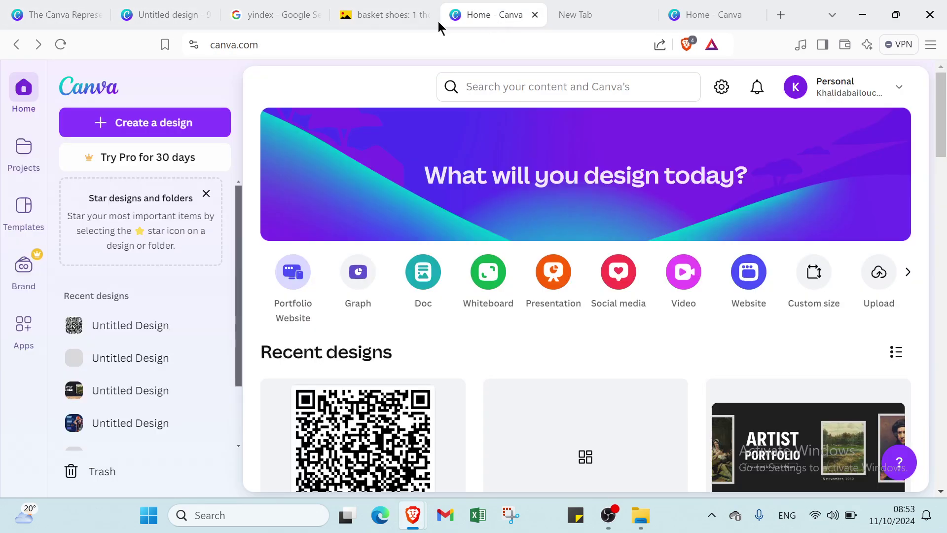
left_click(146, 15)
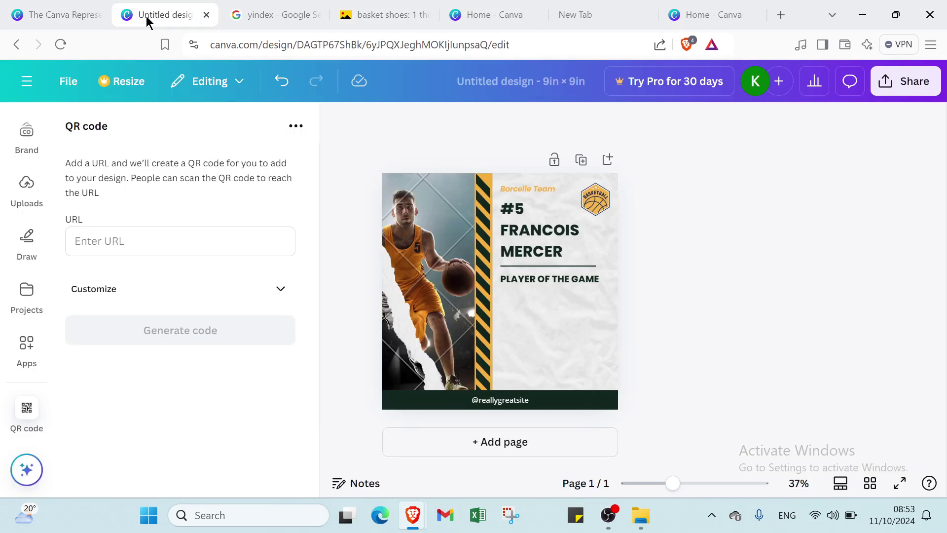
left_click(140, 249)
key("ctrl+v")
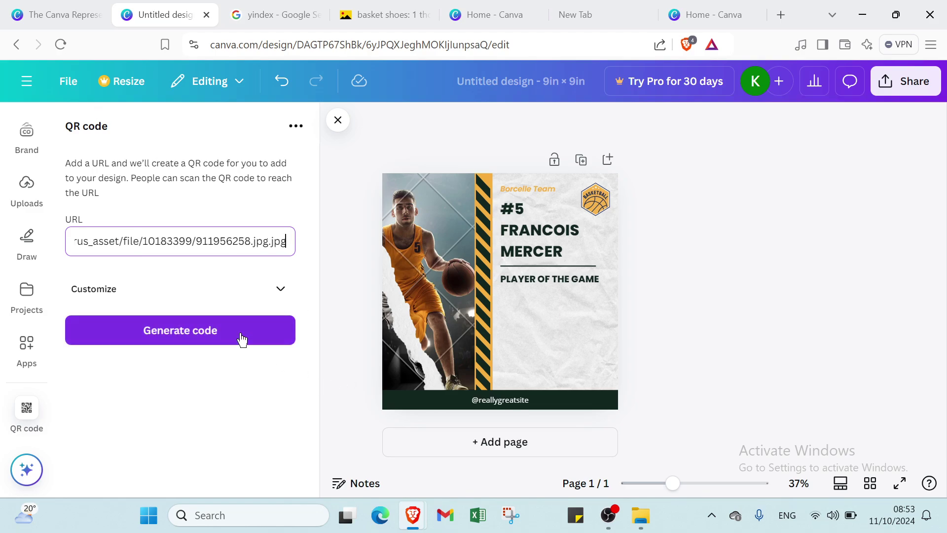
left_click(277, 295)
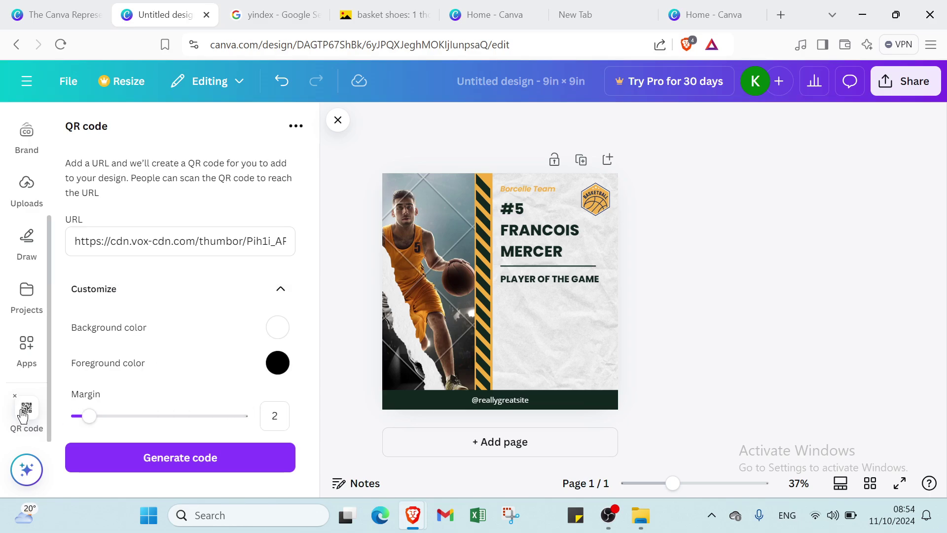
left_click(109, 455)
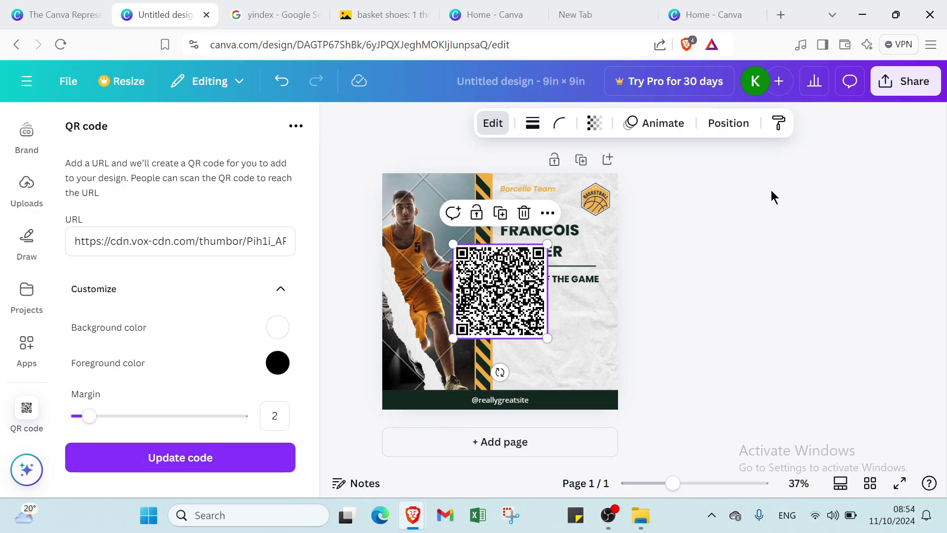
Shrink the QR code and place it in the empty area below the "PLAYER OF THE GAME" text
left_click(760, 222)
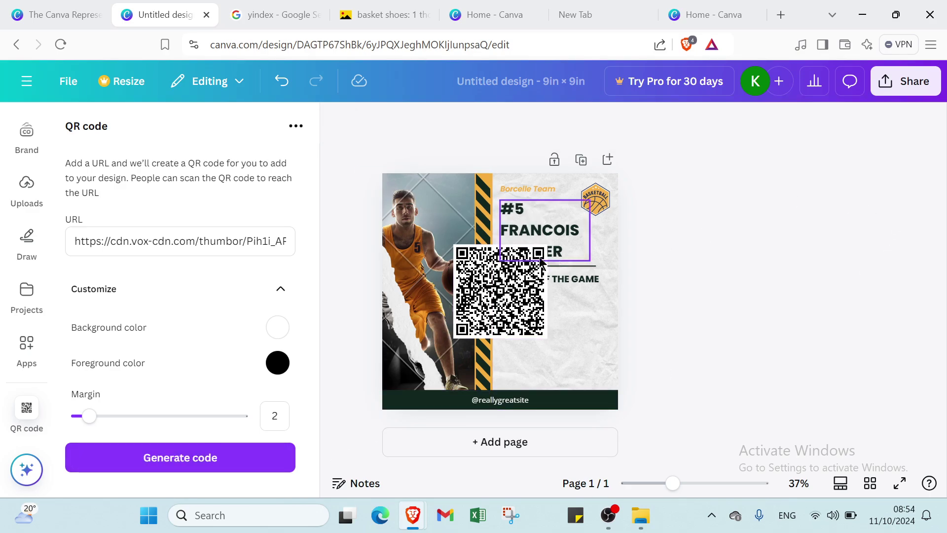
left_click(462, 259)
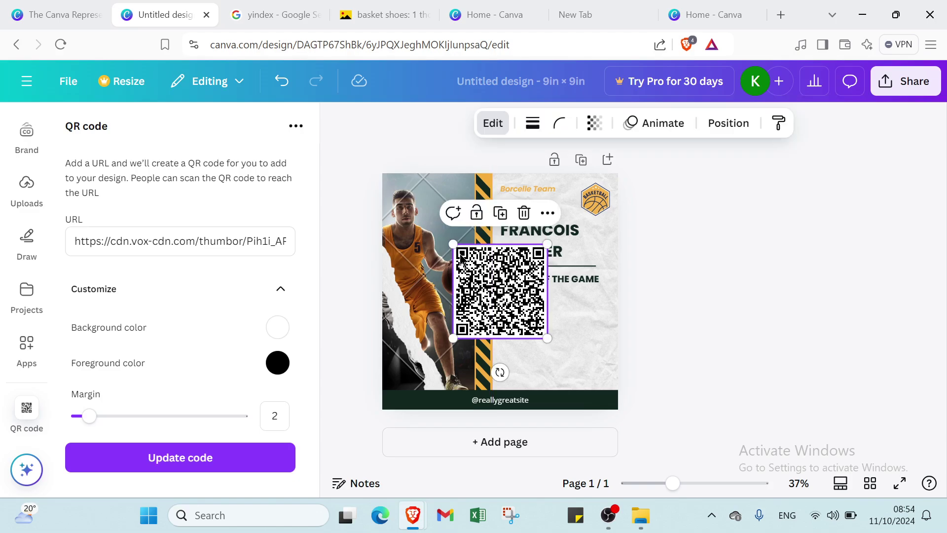
left_click_drag(454, 244, 487, 279)
left_click_drag(532, 315, 568, 340)
left_click_drag(520, 303, 498, 290)
left_click_drag(549, 332, 556, 334)
left_click(690, 310)
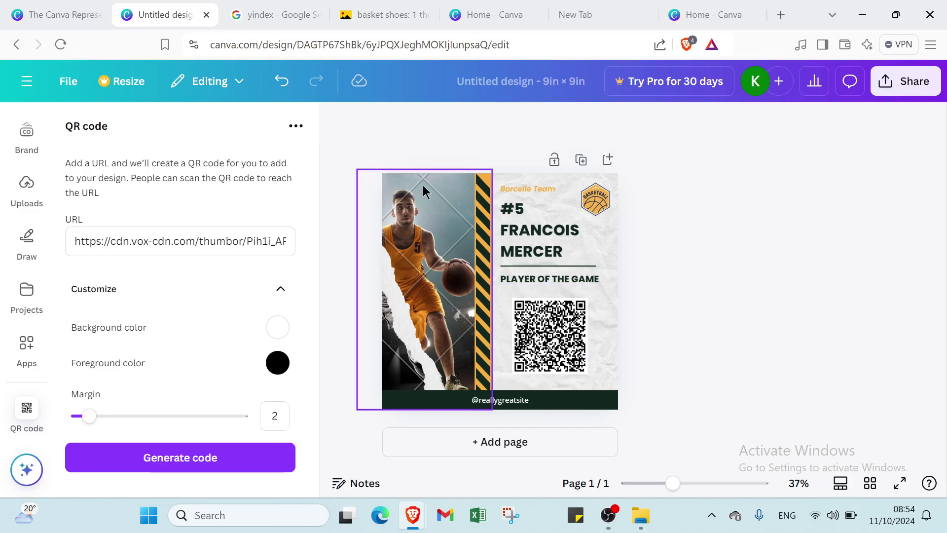
left_click(387, 16)
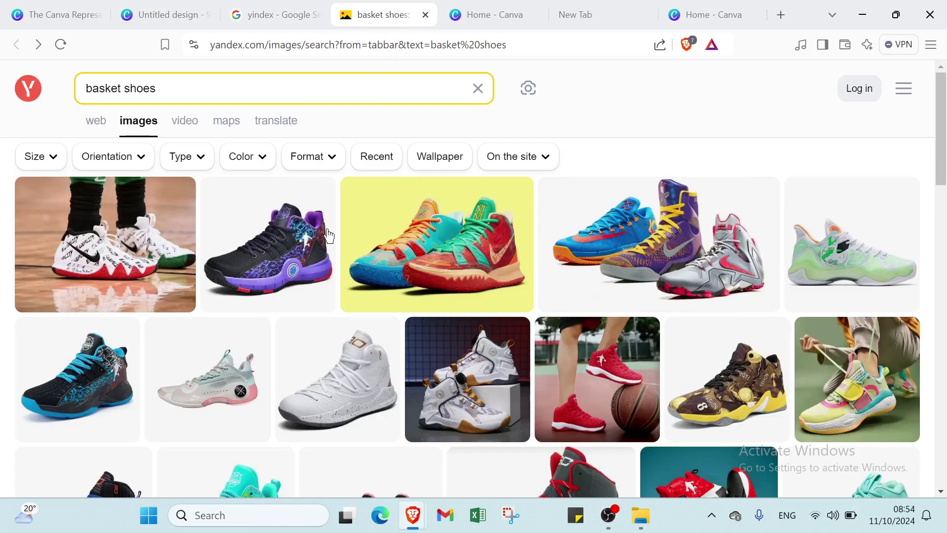
mouse_move(137, 246)
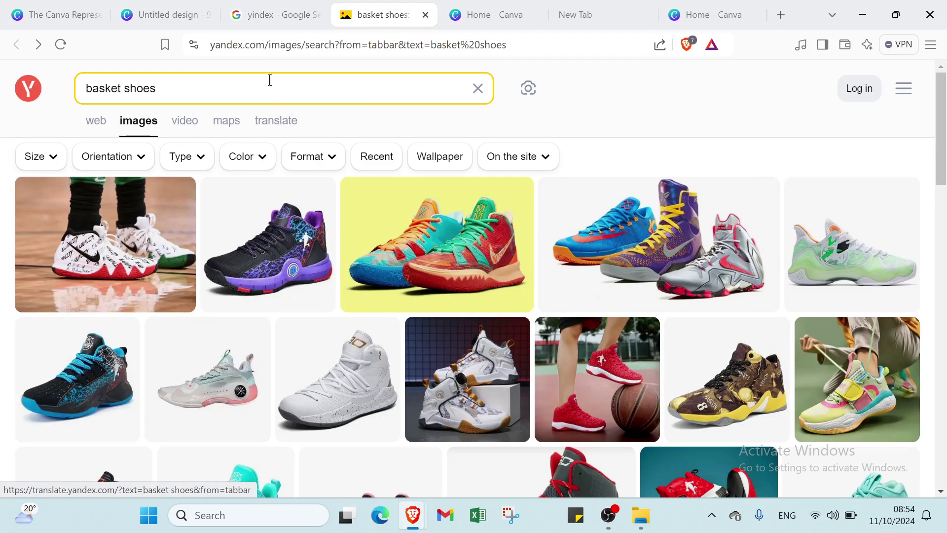
left_click(285, 15)
left_click(158, 23)
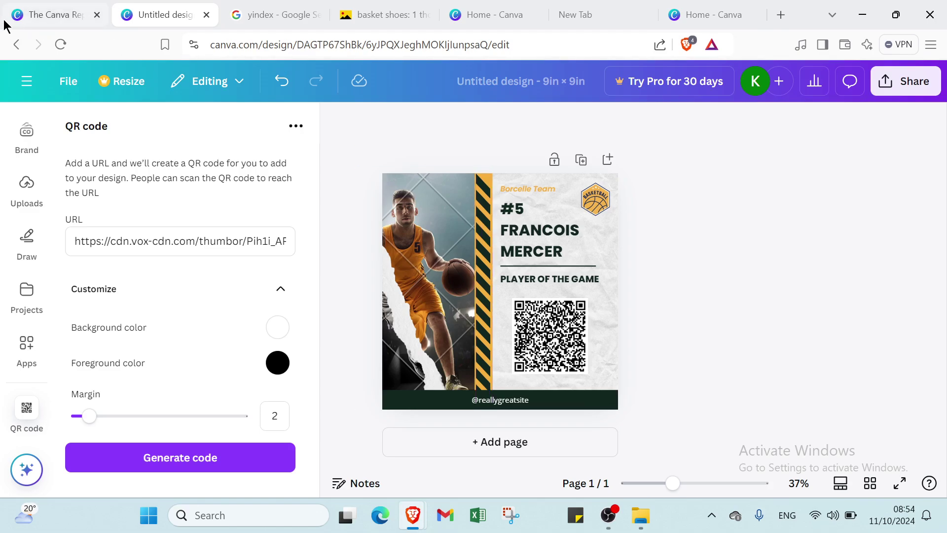
Leave the basketball design for the Canva home page and create a new blank presentation
left_click(24, 88)
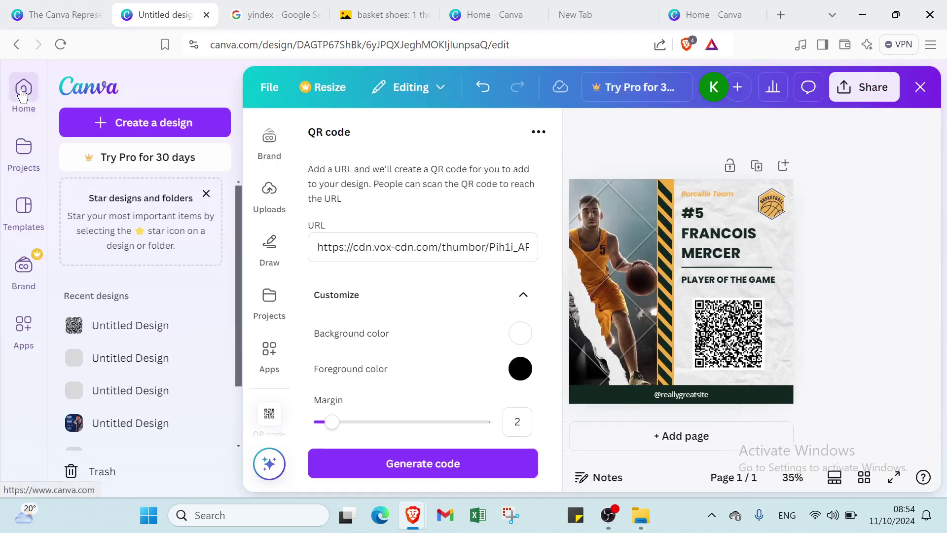
left_click(22, 92)
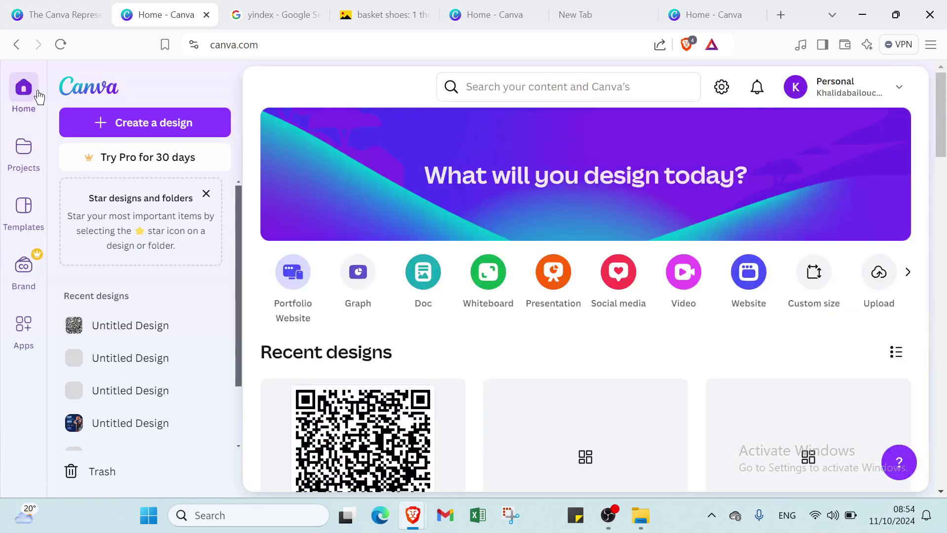
left_click(467, 17)
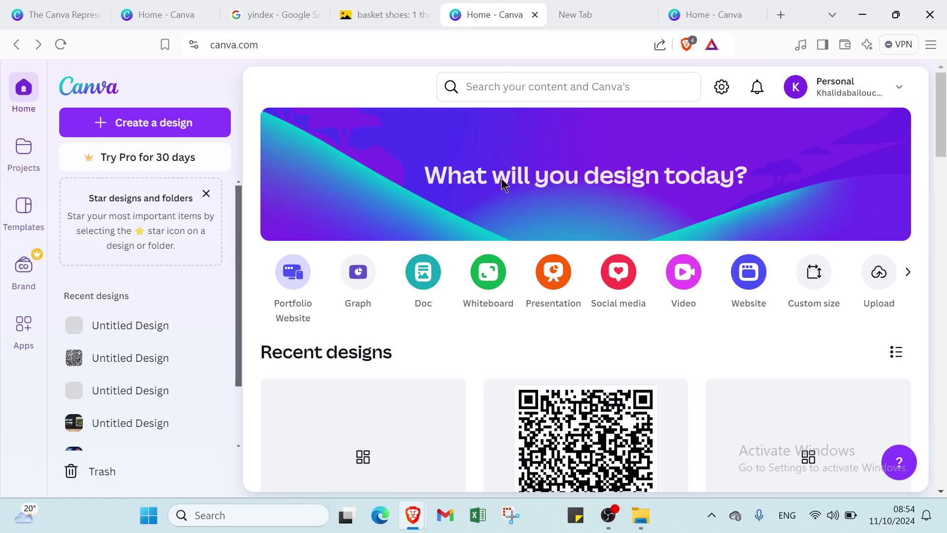
left_click(545, 277)
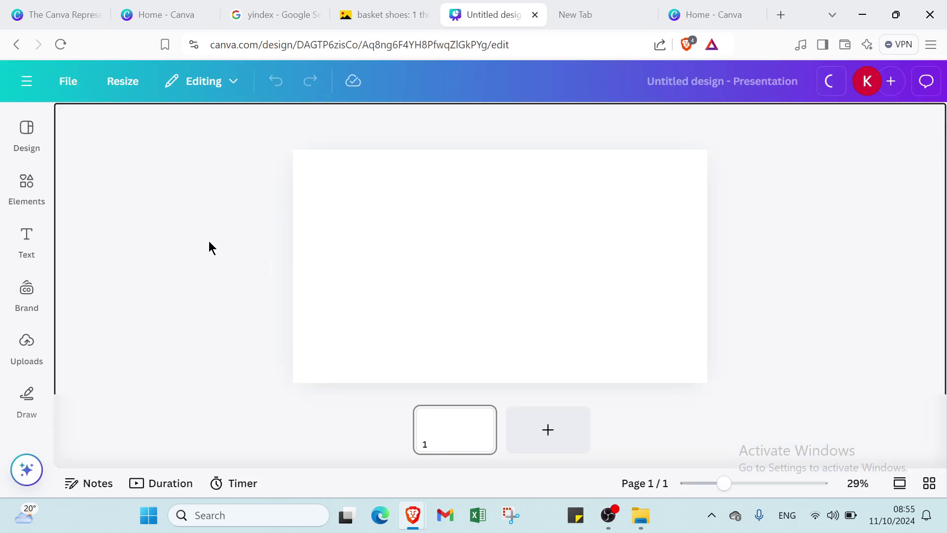
Apply the "Under Investigation" cover of the TV Series Bible Presentation template to the blank page and close the template browser
left_click(27, 148)
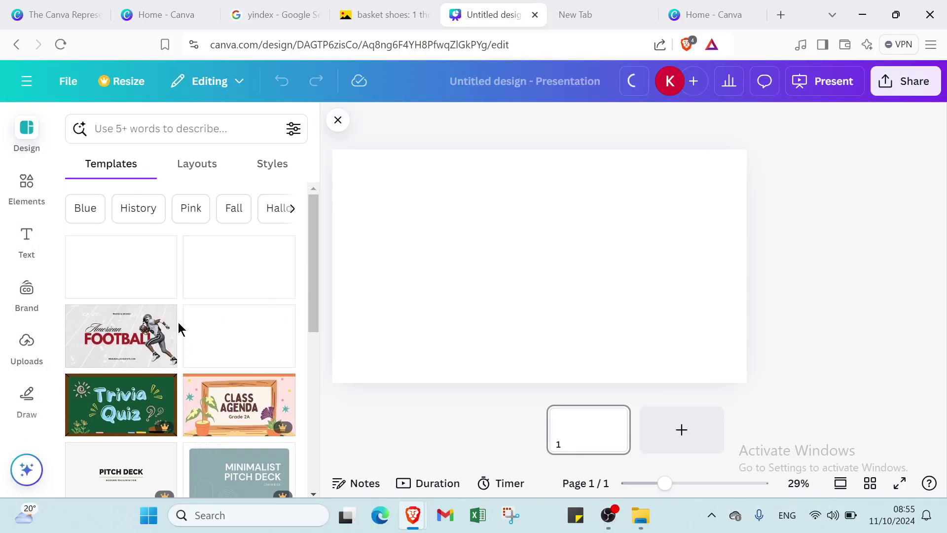
left_click(165, 131)
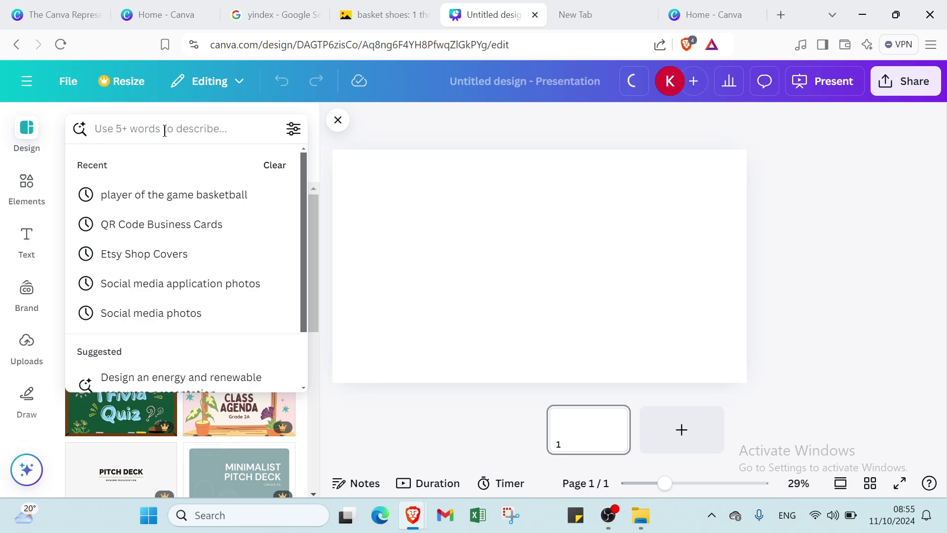
left_click(395, 148)
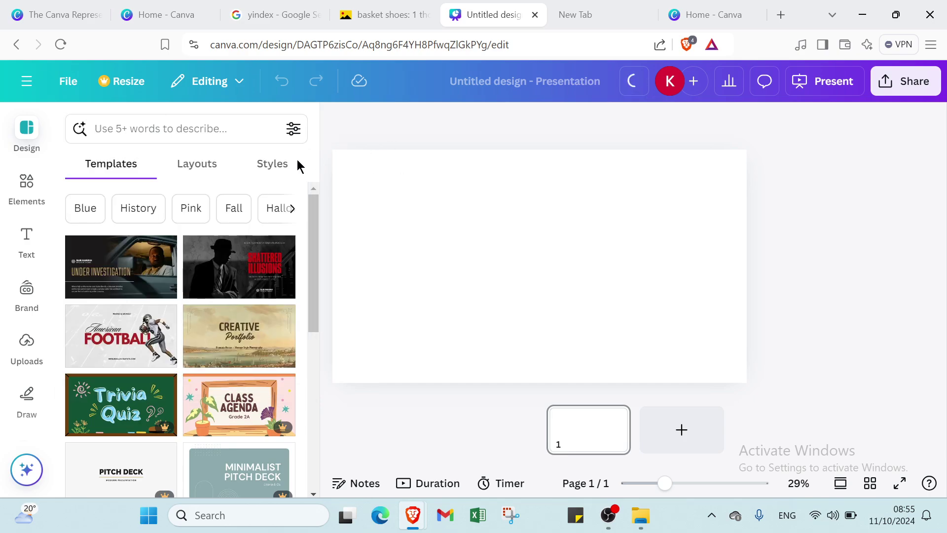
left_click(127, 271)
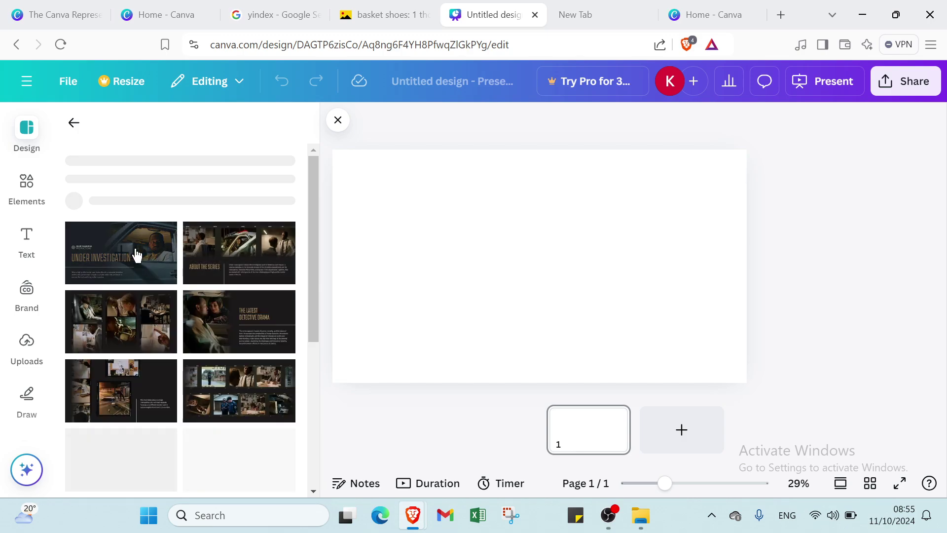
left_click(146, 262)
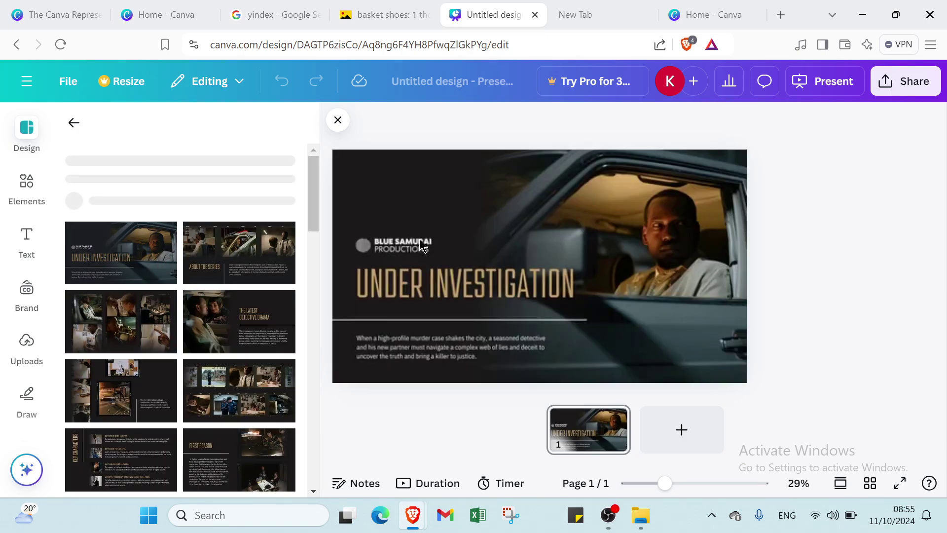
left_click(894, 83)
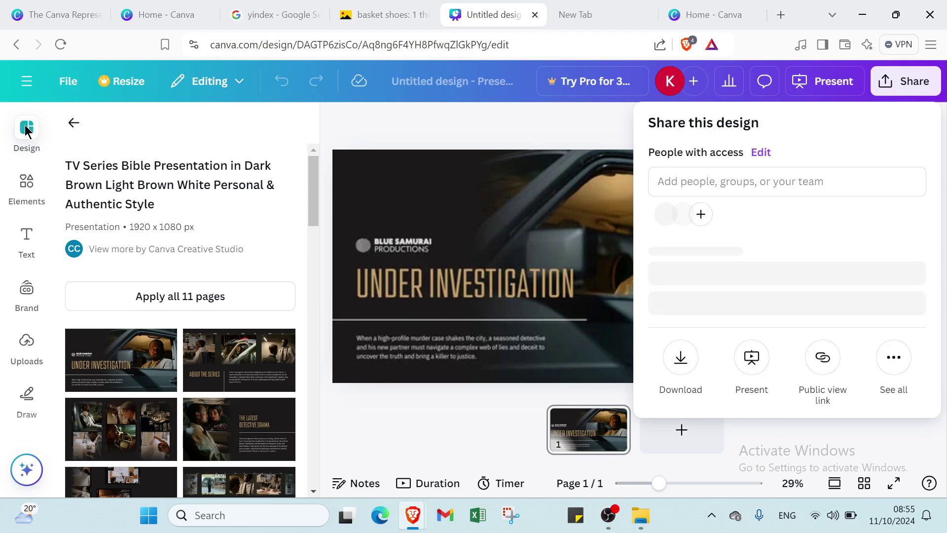
left_click(73, 126)
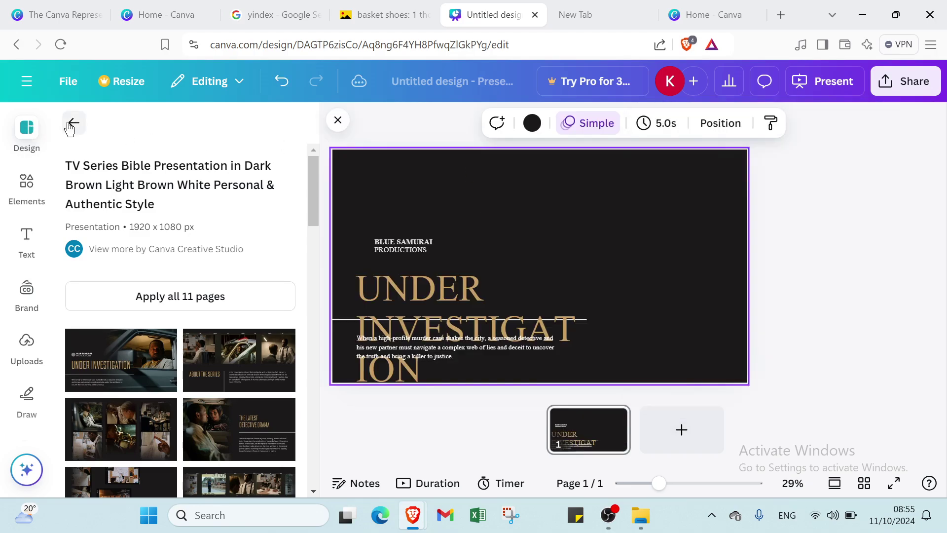
left_click(72, 124)
left_click(926, 140)
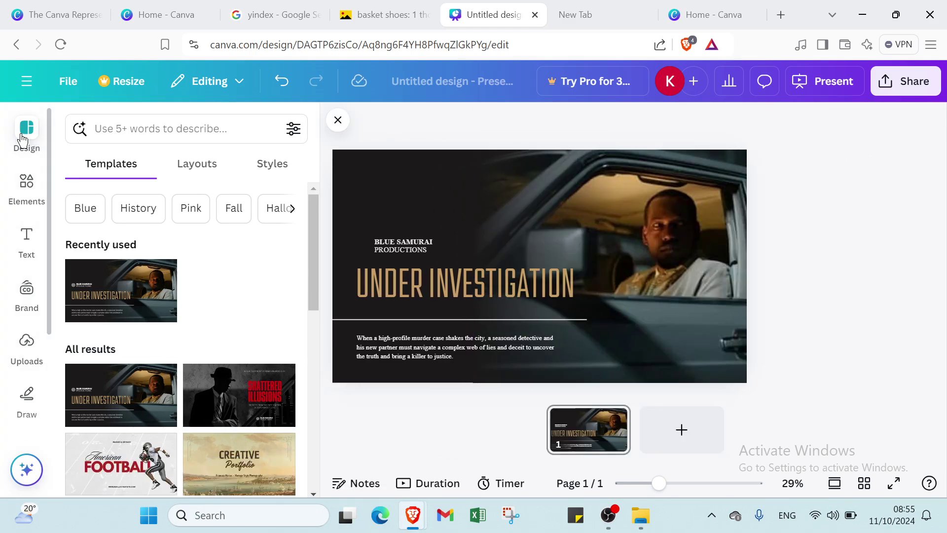
left_click(338, 120)
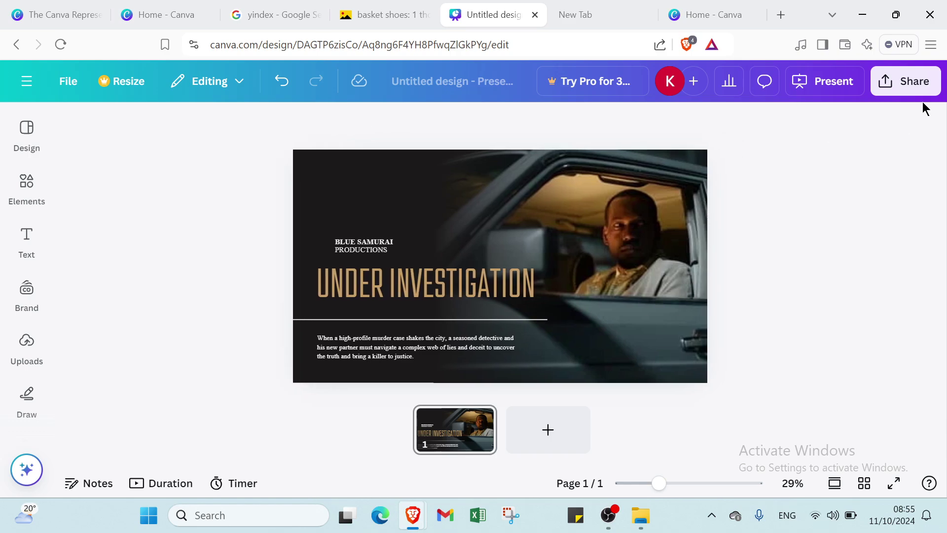
Create a public view link with watermarks for the presentation and copy it
left_click(918, 87)
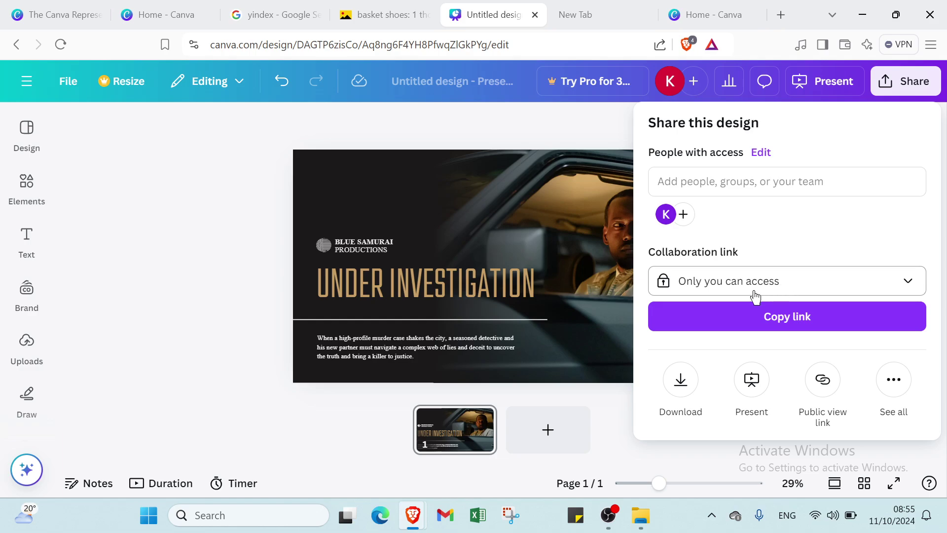
left_click(826, 387)
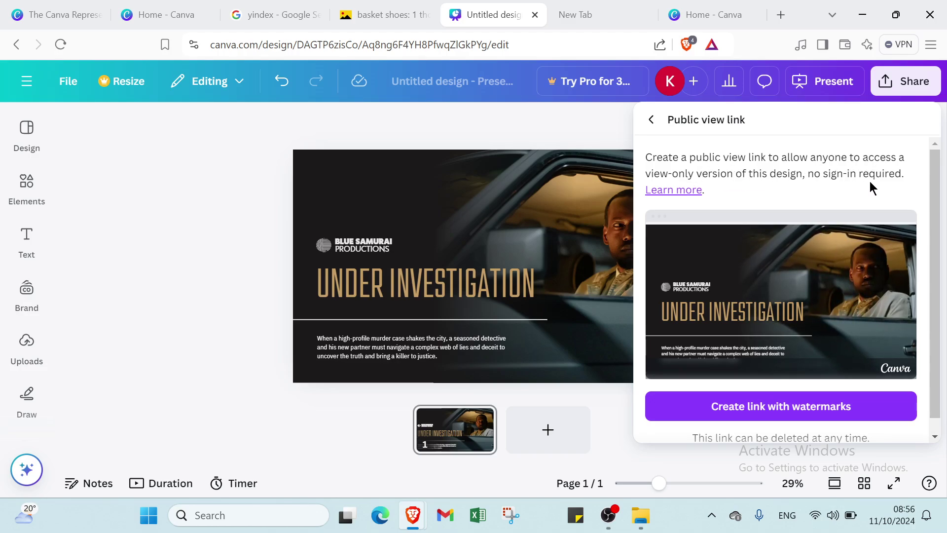
scroll(801, 402, "down", 1)
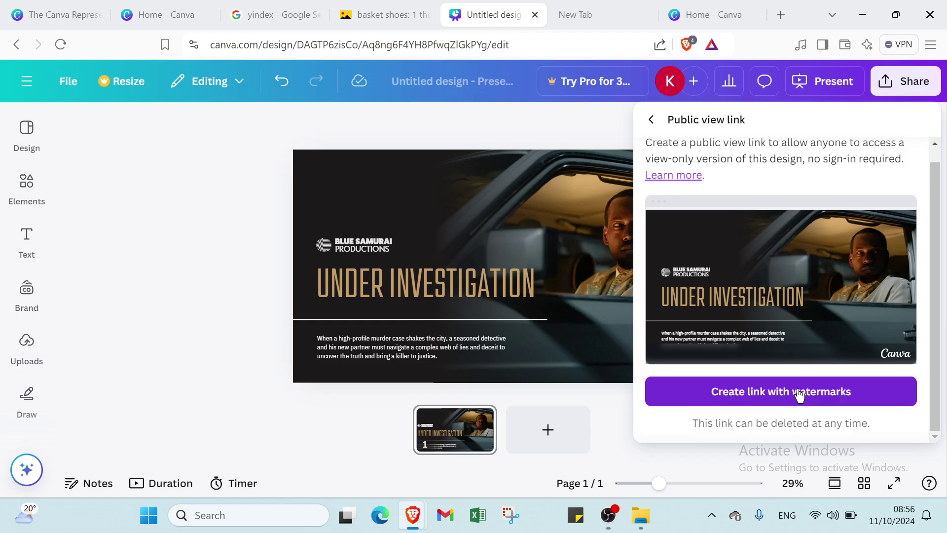
left_click(800, 394)
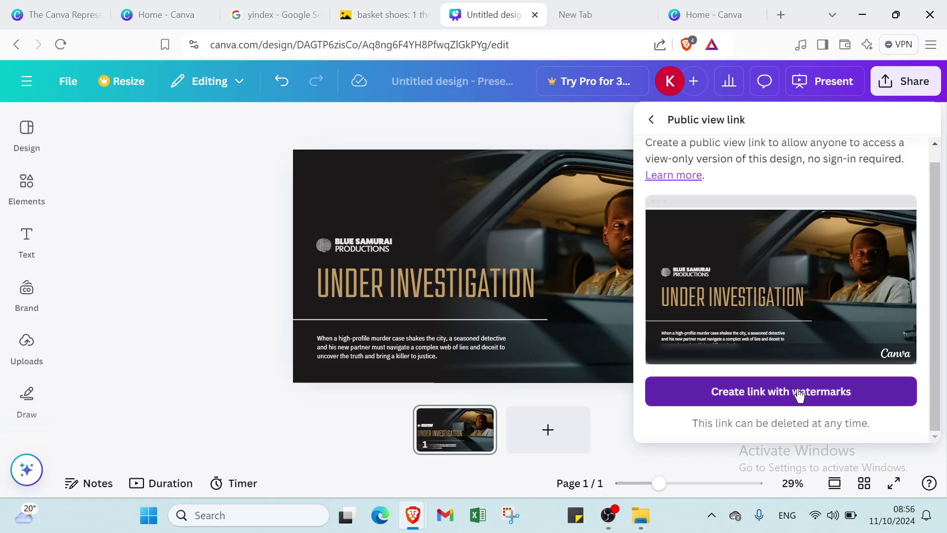
left_click(886, 377)
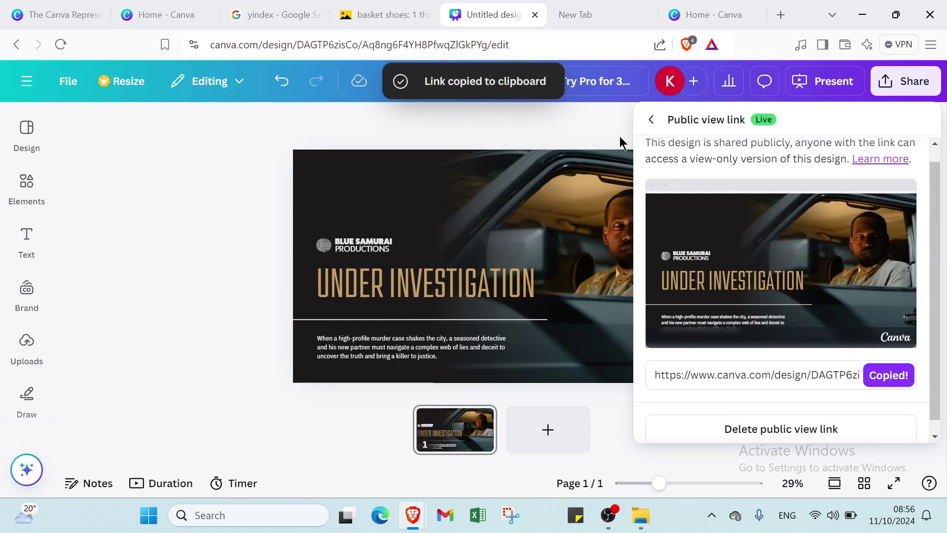
Close the sharing options and open the copied public view link of the presentation in the empty browser tab
left_click(652, 120)
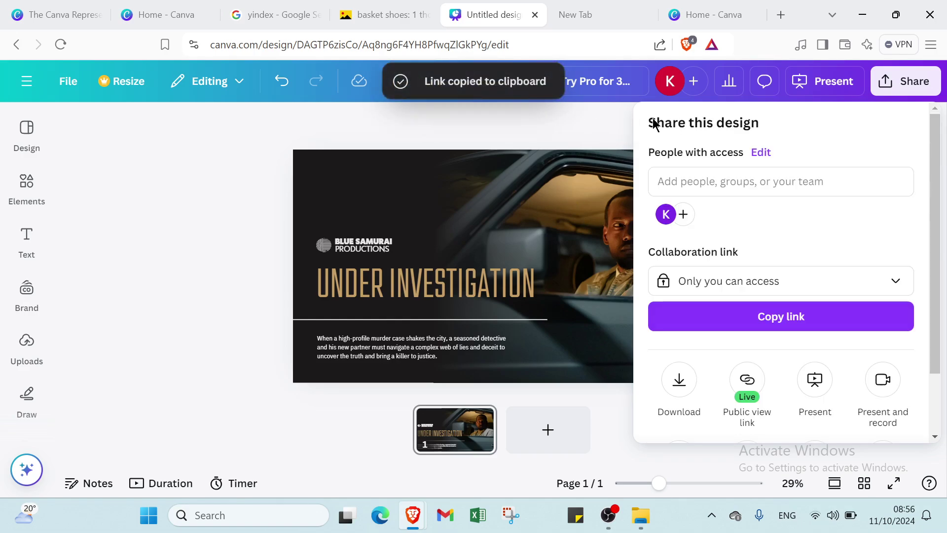
left_click(616, 130)
left_click(577, 14)
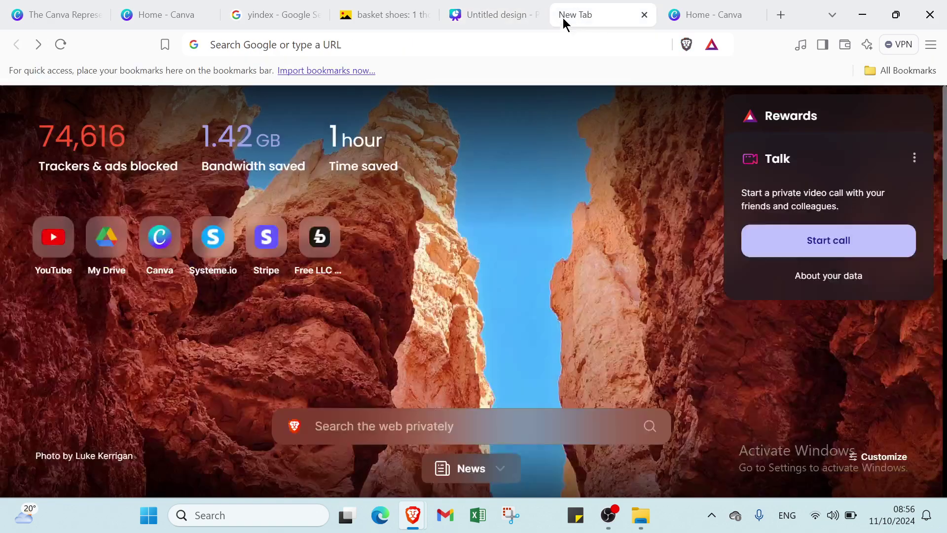
left_click(514, 50)
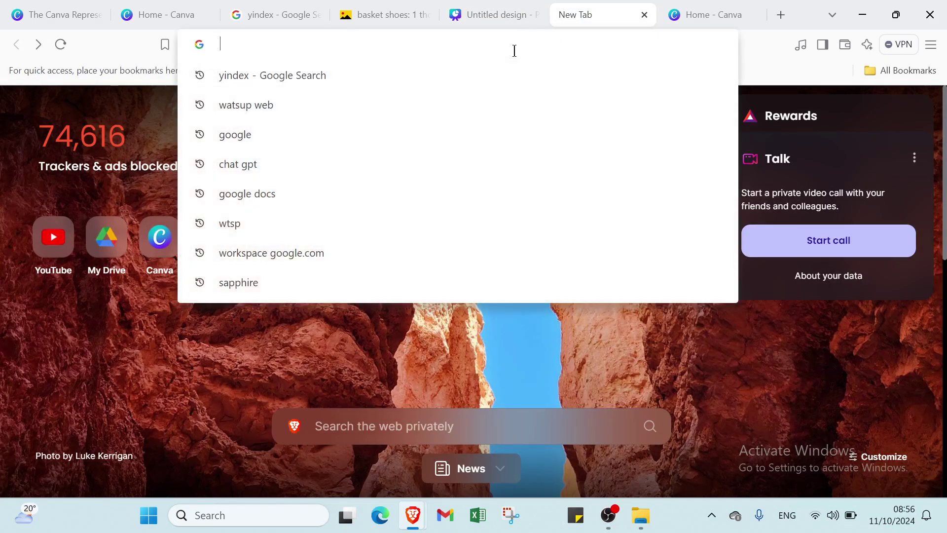
key("ctrl+v")
key("Return")
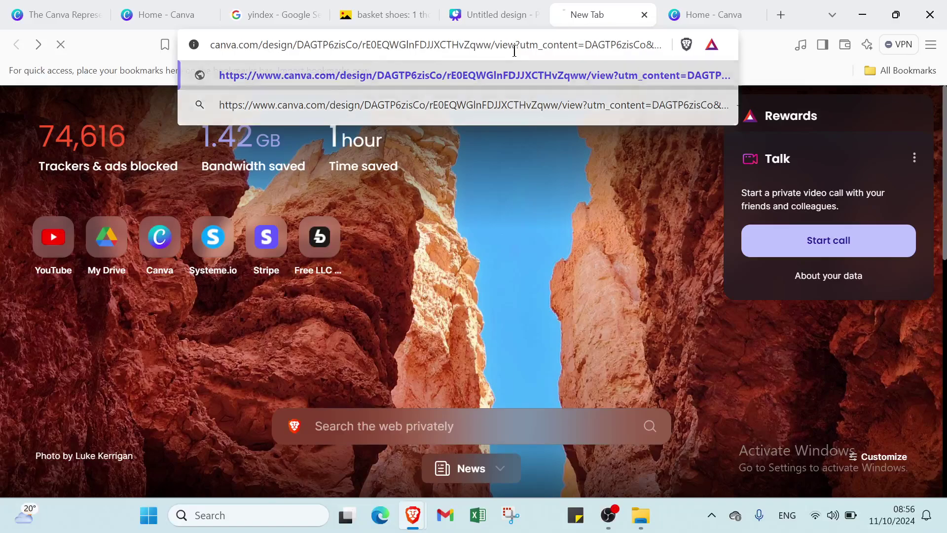
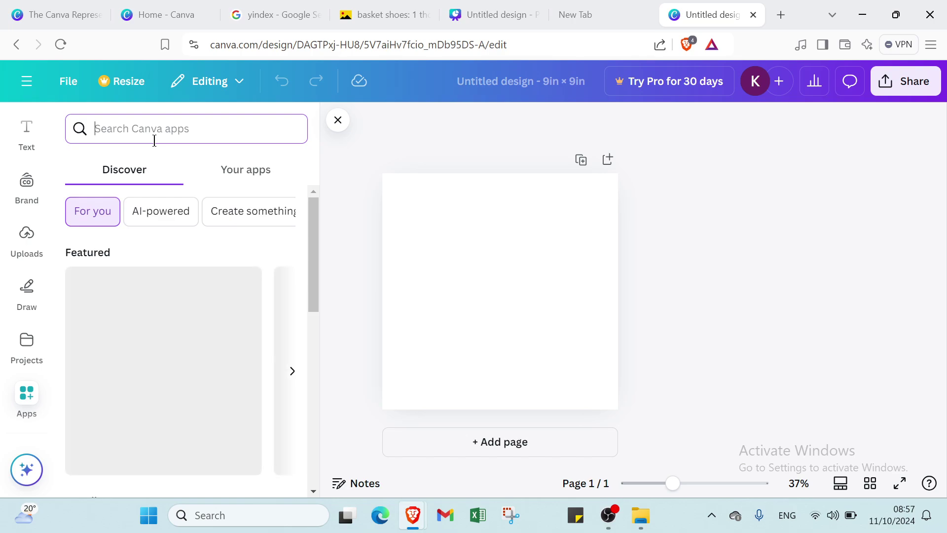
Find the QR code app for the blank 9in × 9in design and generate a code from the copied presentation link
type("QR c")
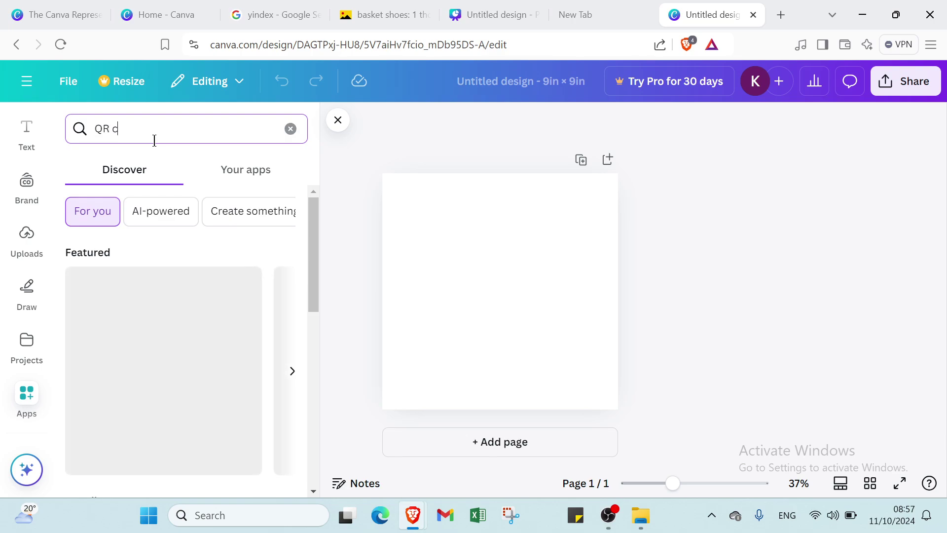
type("ode")
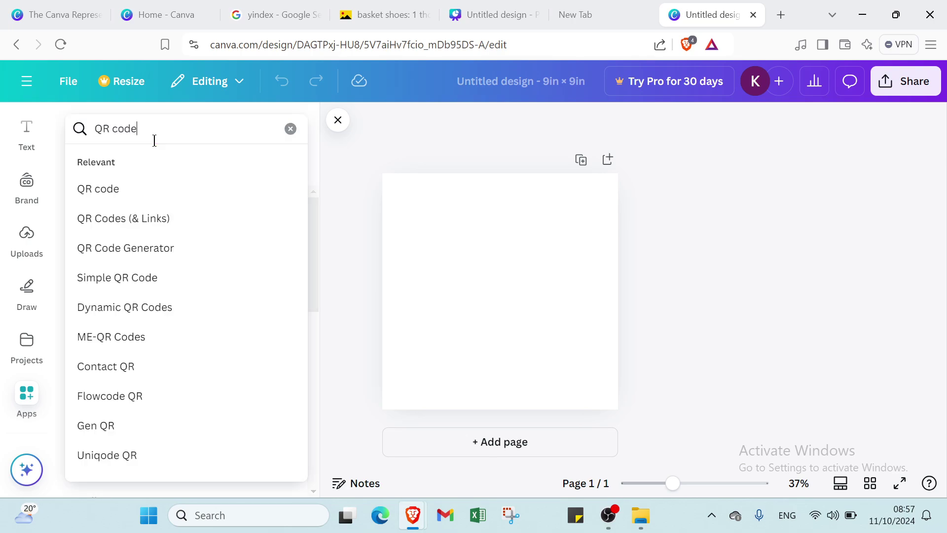
key("Return")
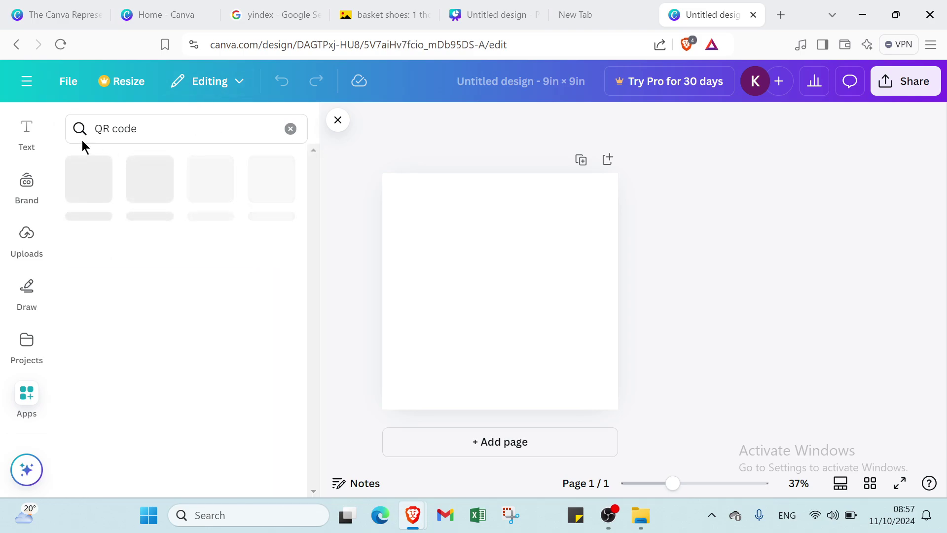
left_click(86, 197)
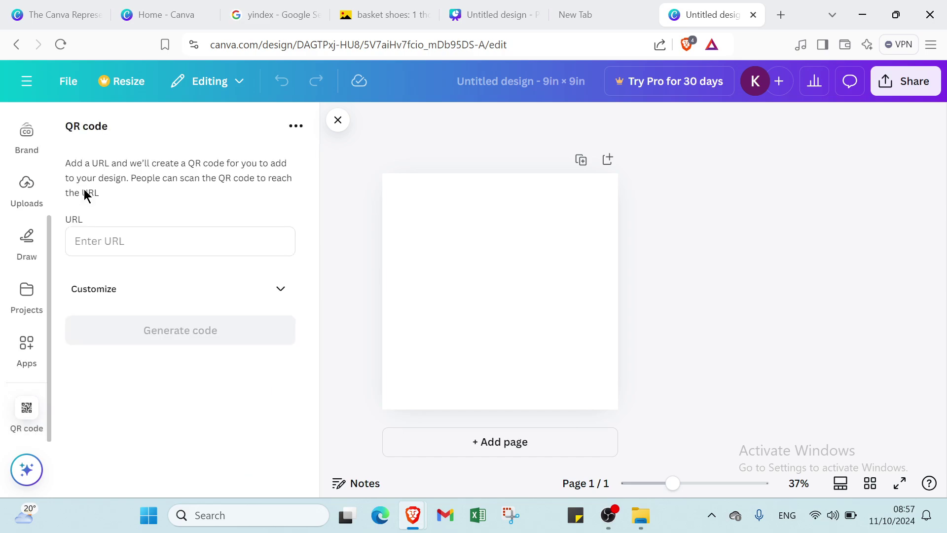
left_click(109, 237)
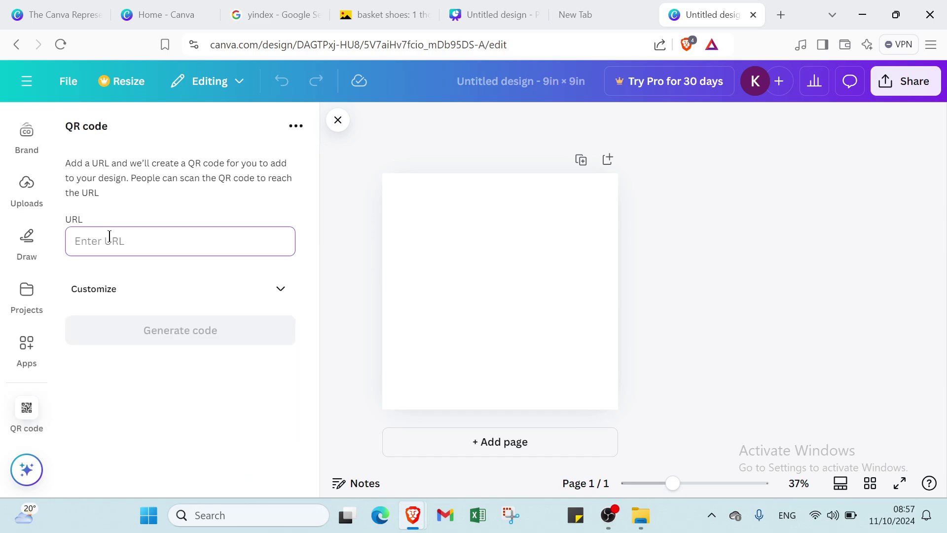
key("ctrl+v")
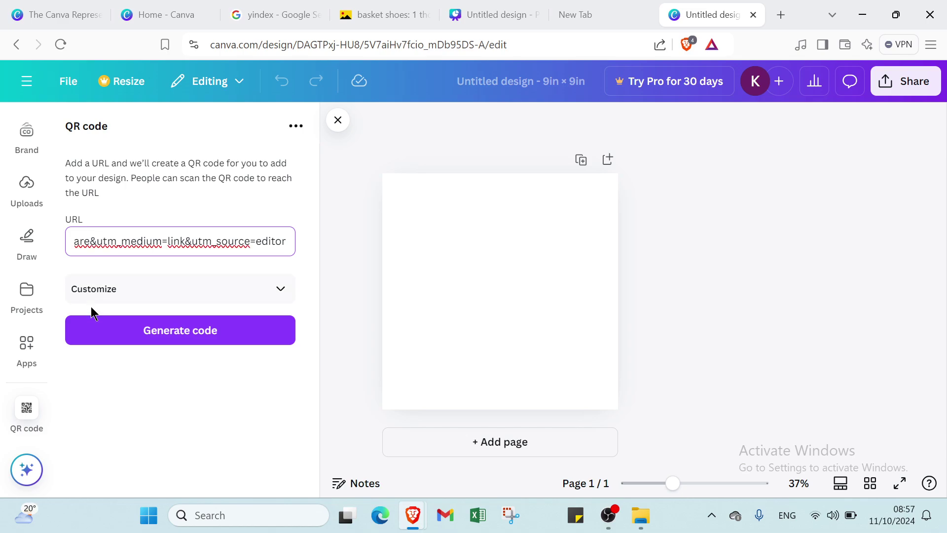
left_click(97, 330)
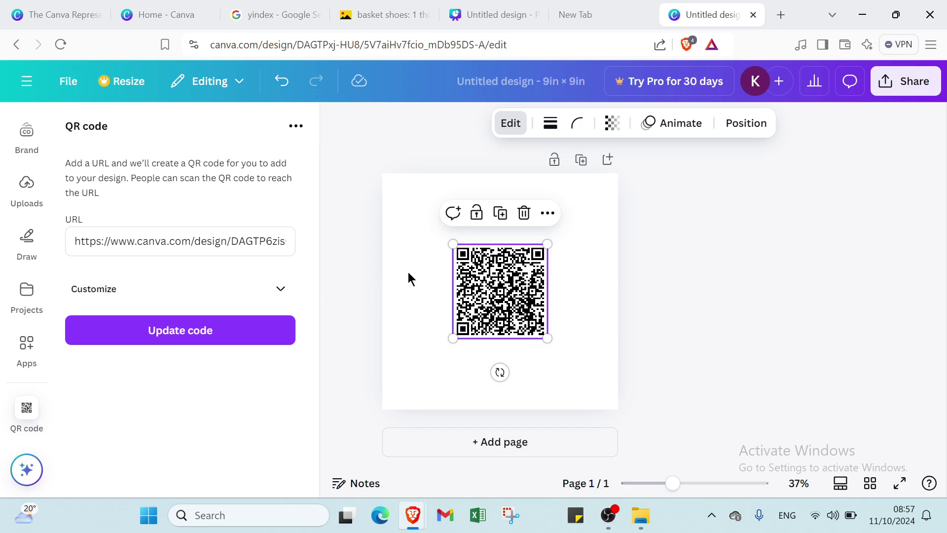
Expand the QR code's customization options and enlarge the code from opposite corners until it fills the whole page
left_click(279, 290)
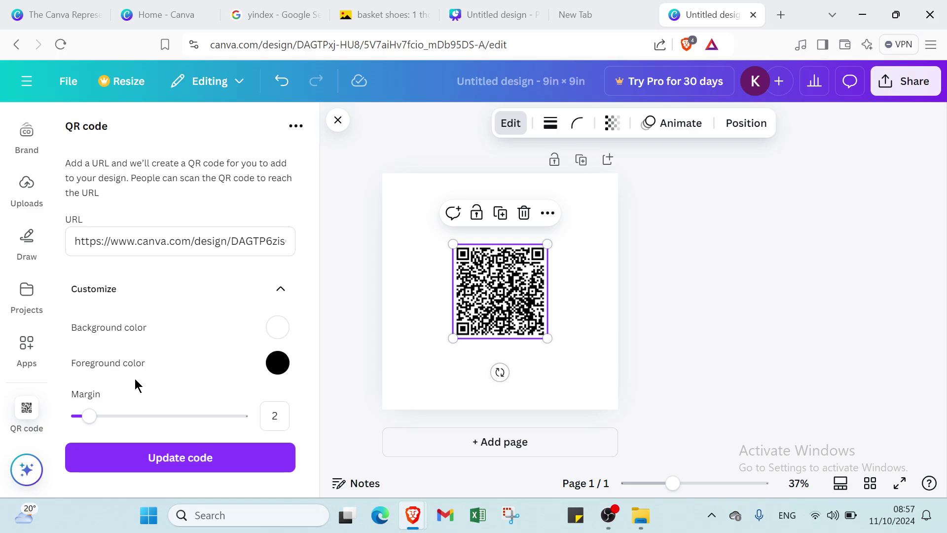
left_click(378, 253)
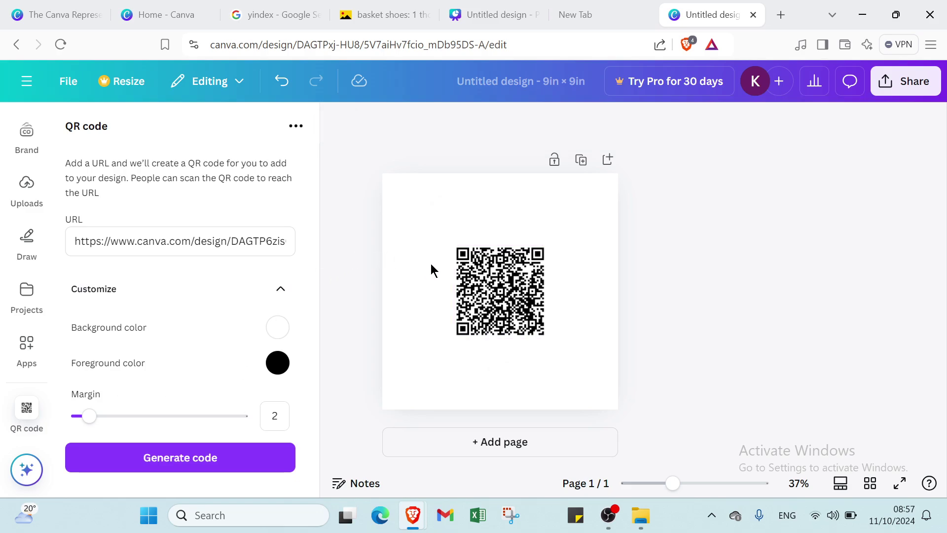
left_click(442, 255)
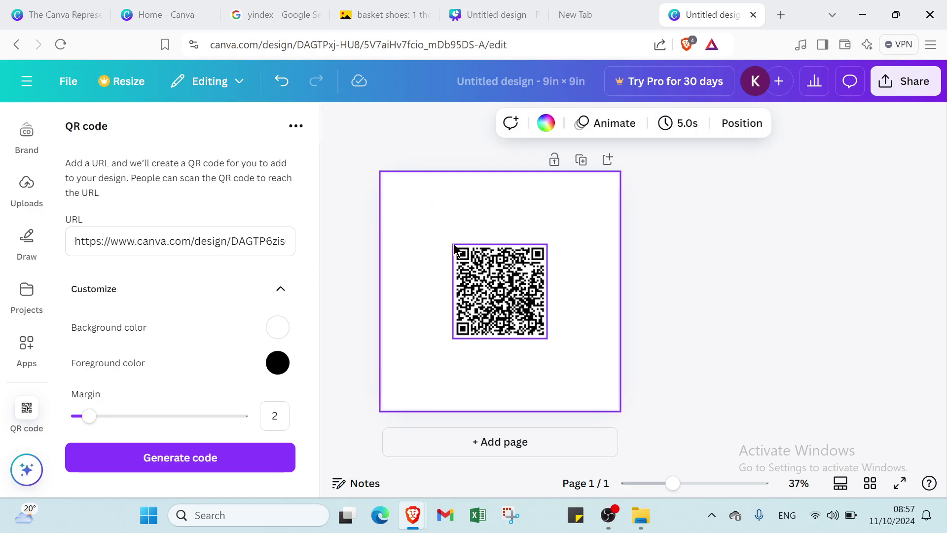
left_click(455, 249)
left_click_drag(452, 245, 383, 173)
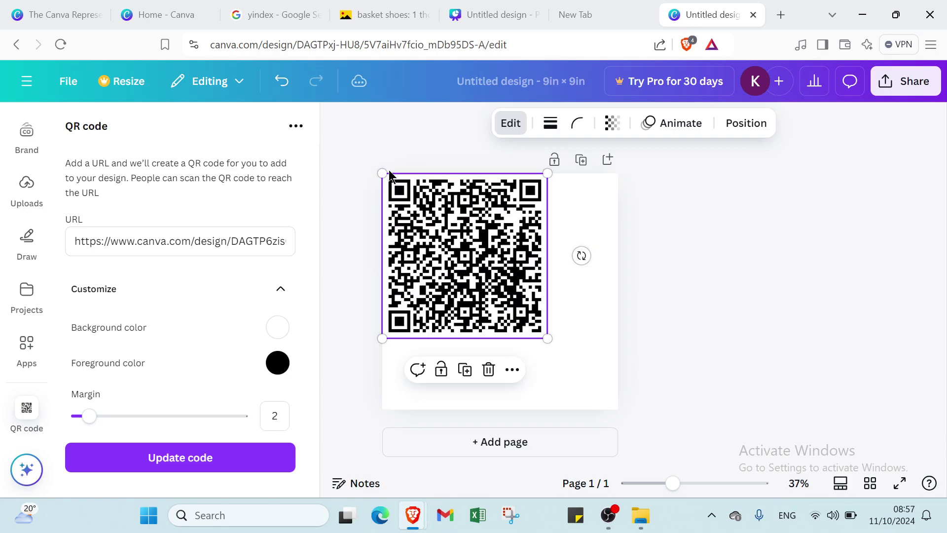
key("Escape")
left_click(543, 333)
left_click_drag(547, 338, 624, 416)
left_click(716, 361)
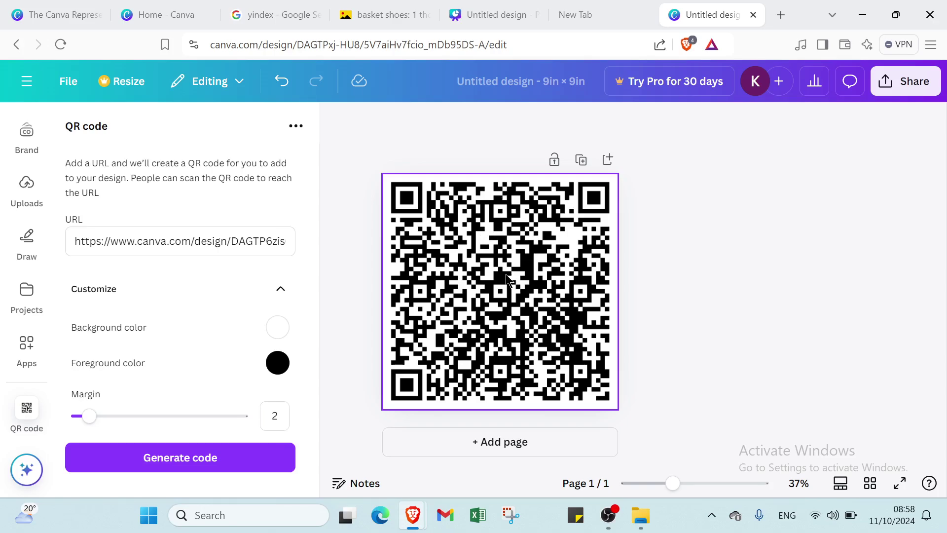
Go back to the "Under Investigation" presentation and leave it for the Canva home page
left_click(472, 19)
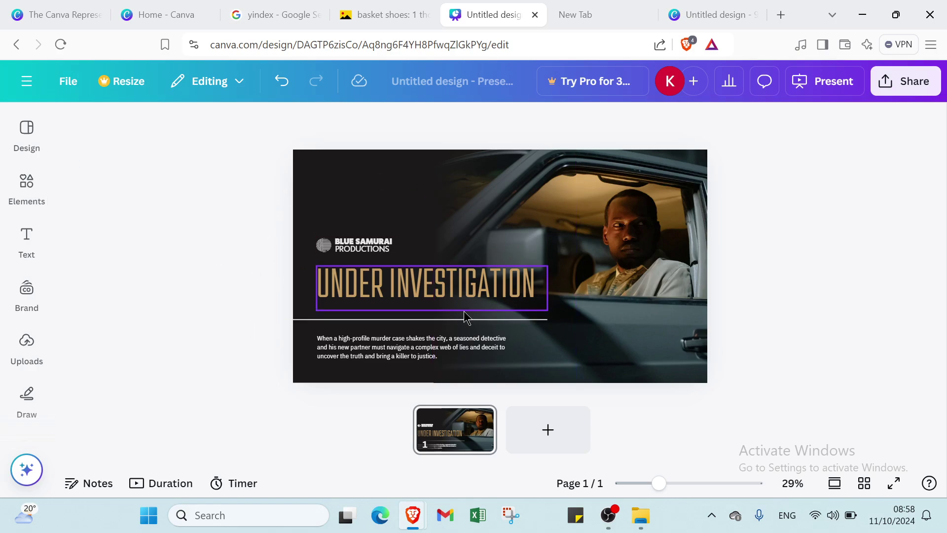
left_click(22, 142)
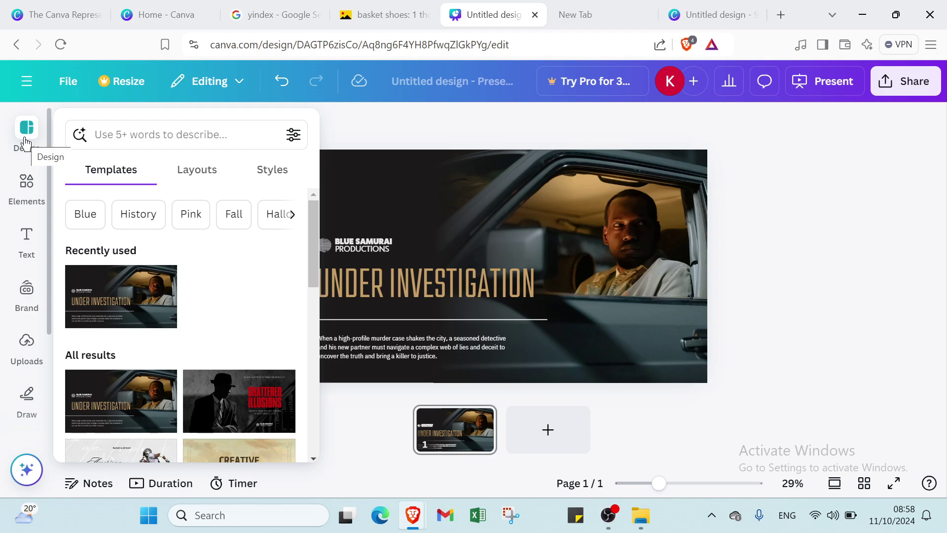
left_click(24, 142)
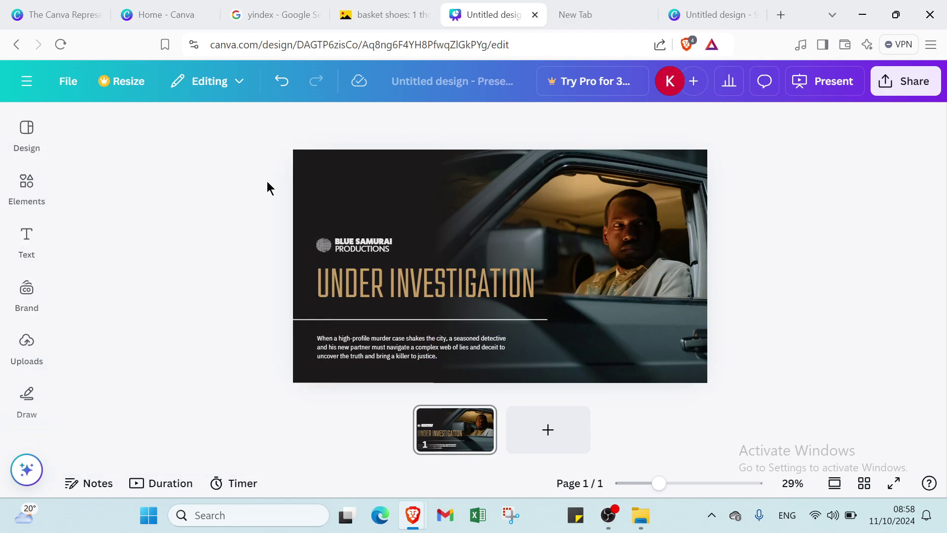
left_click(26, 89)
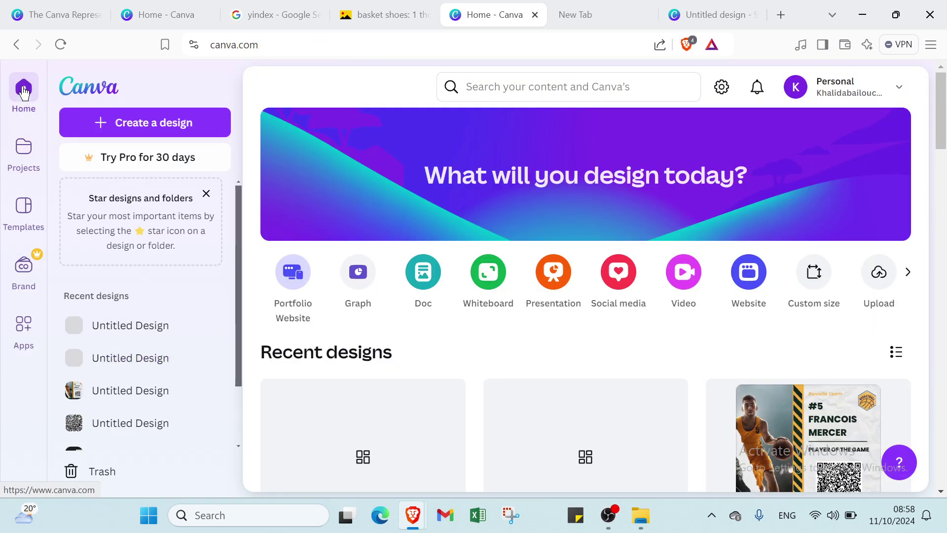
Look through the introduction of the Canva Represents Fund page in its open browser tab
left_click(32, 15)
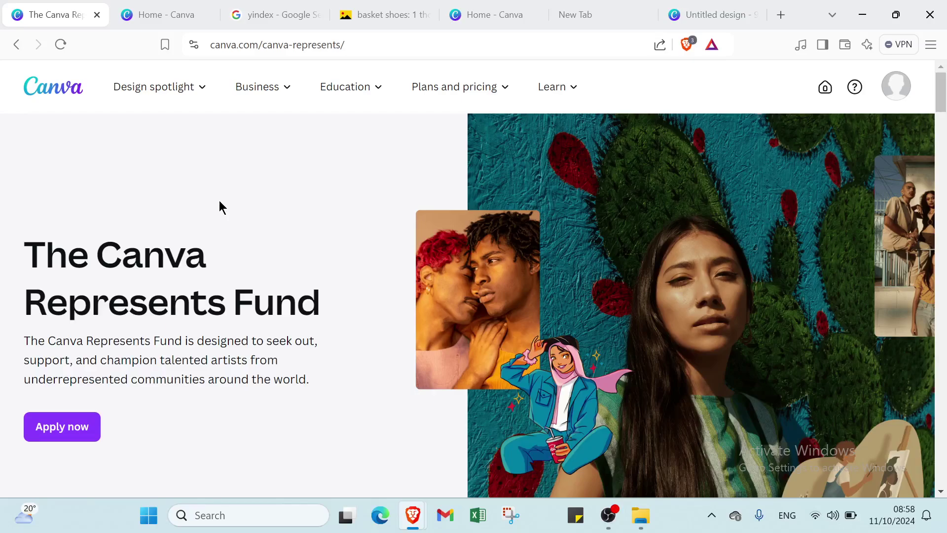
scroll(274, 274, "down", 2)
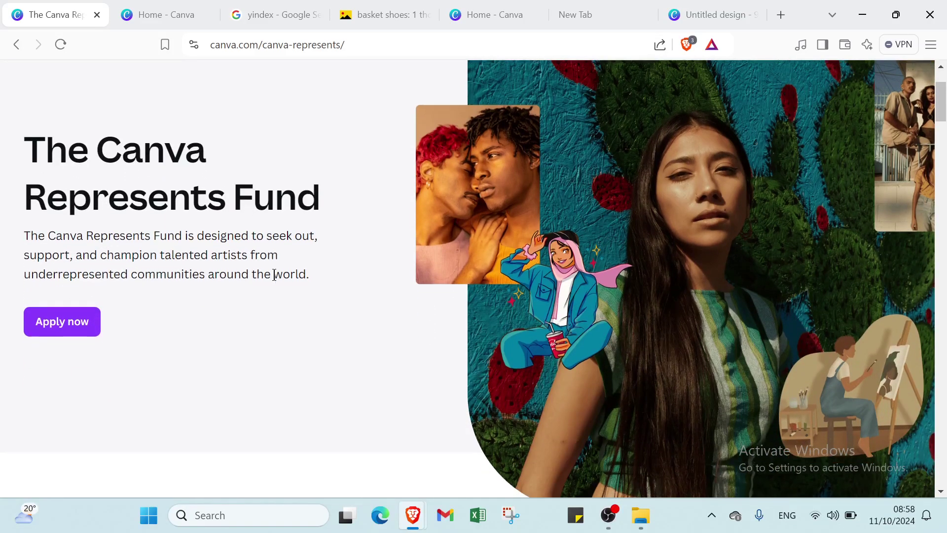
scroll(275, 275, "down", 1)
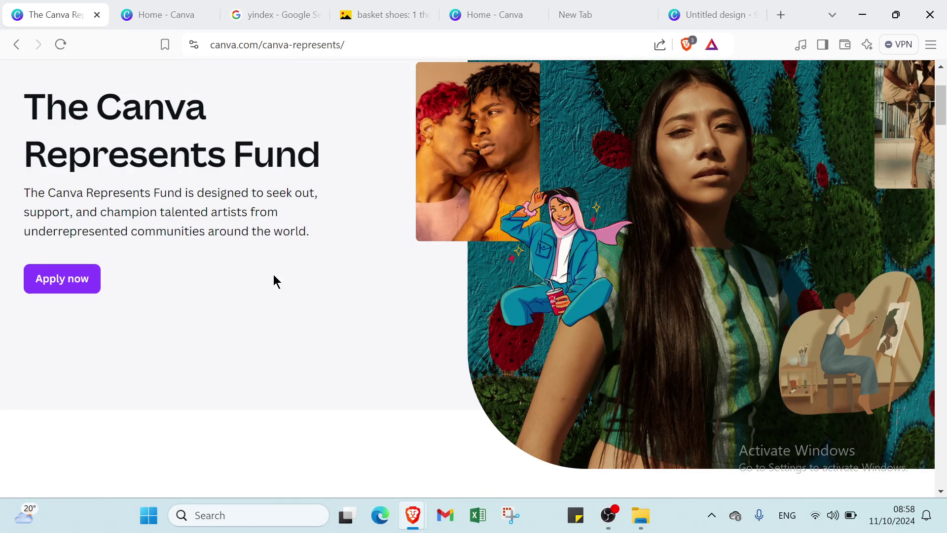
scroll(274, 276, "down", 4)
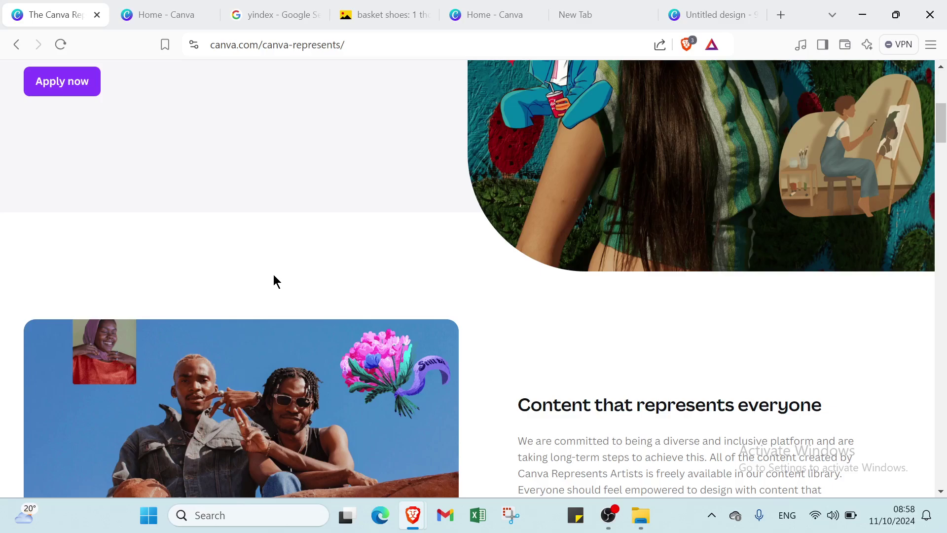
scroll(274, 280, "up", 7)
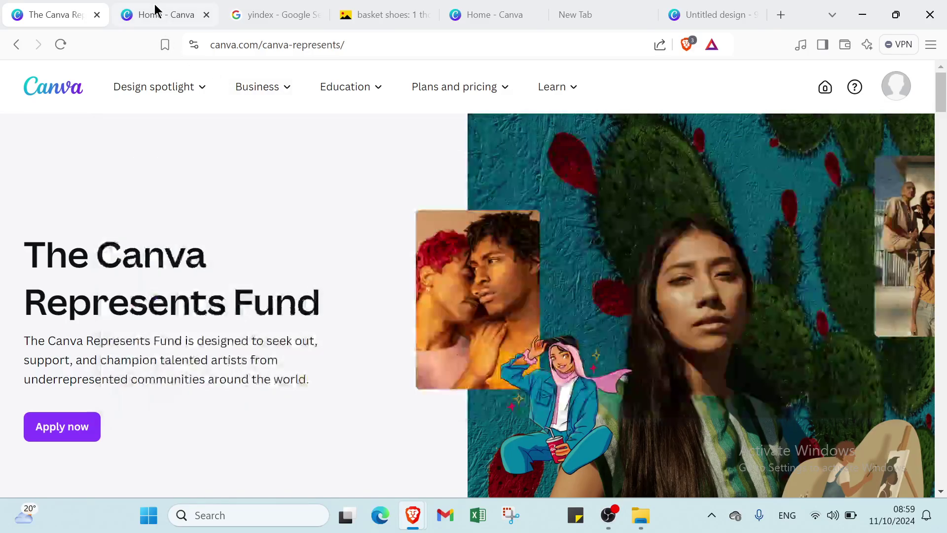
left_click(156, 13)
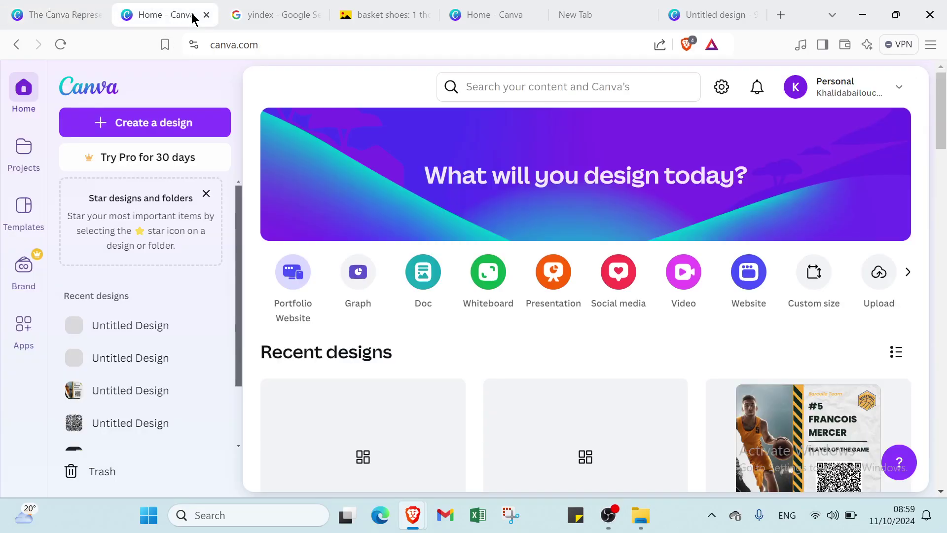
left_click(45, 19)
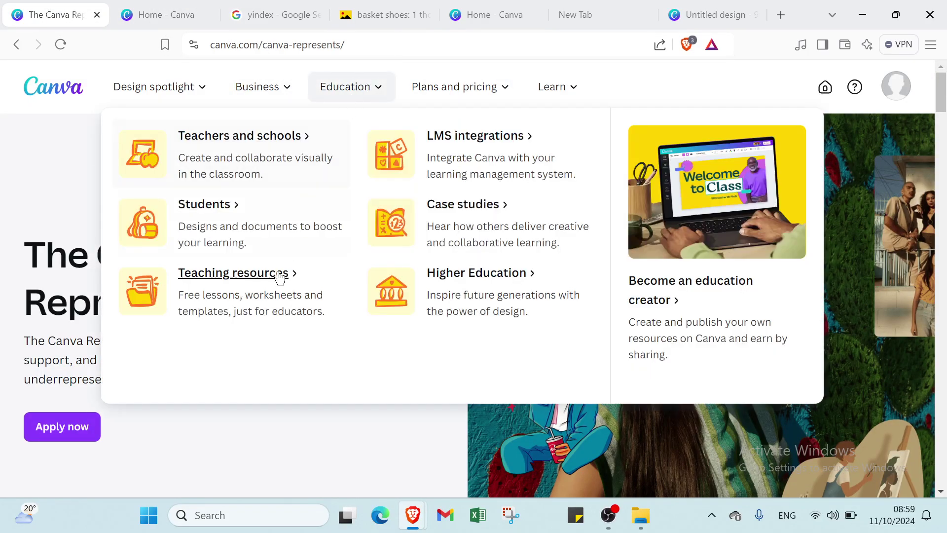
left_click(190, 16)
left_click(265, 18)
left_click(360, 16)
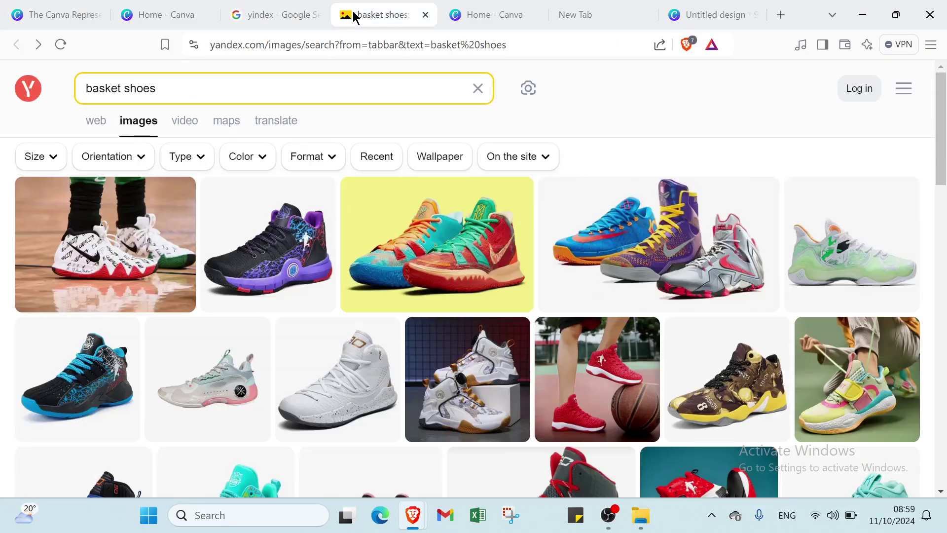
left_click(45, 18)
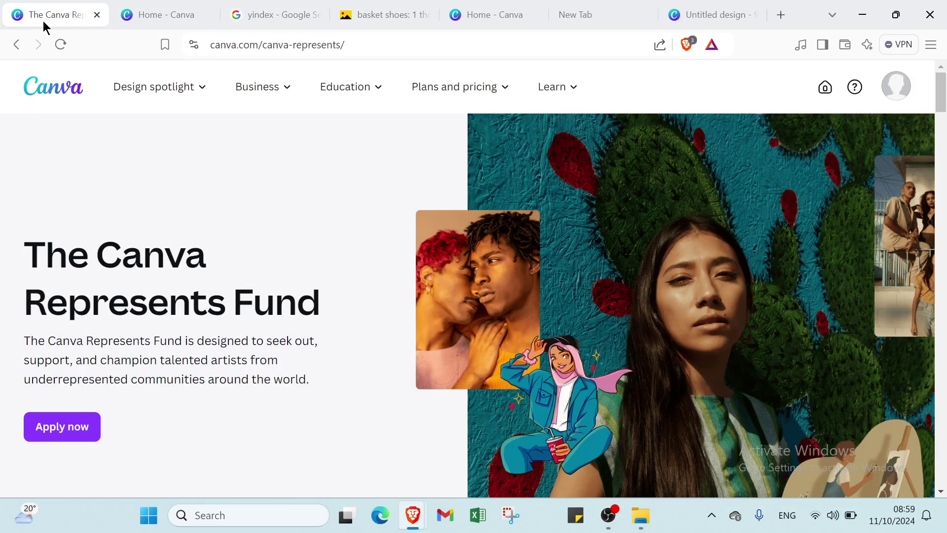